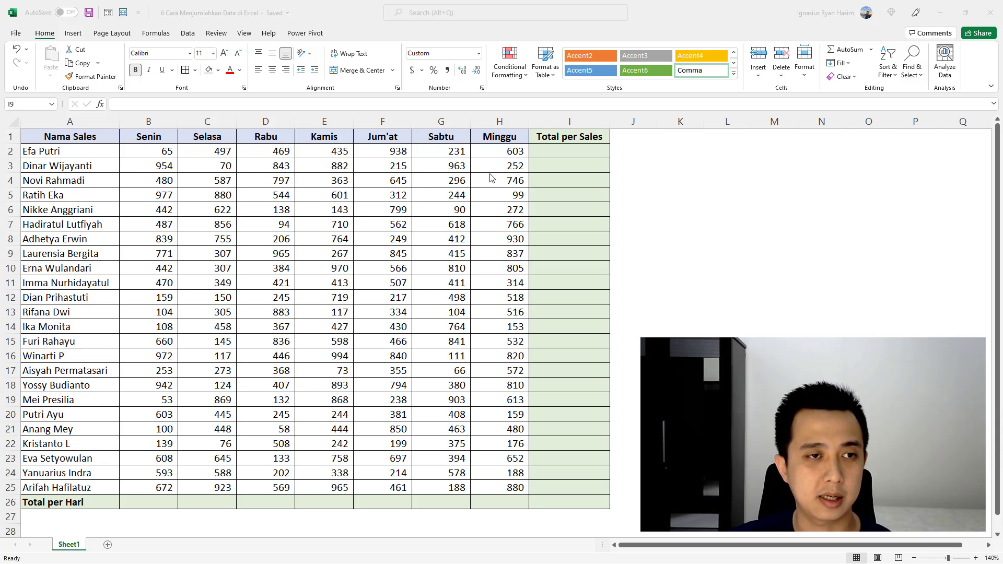
{"action": "left_click", "coordinate": [72, 137]}
{"action": "left_click_drag", "start_coordinate": [72, 136], "coordinate": [81, 489]}
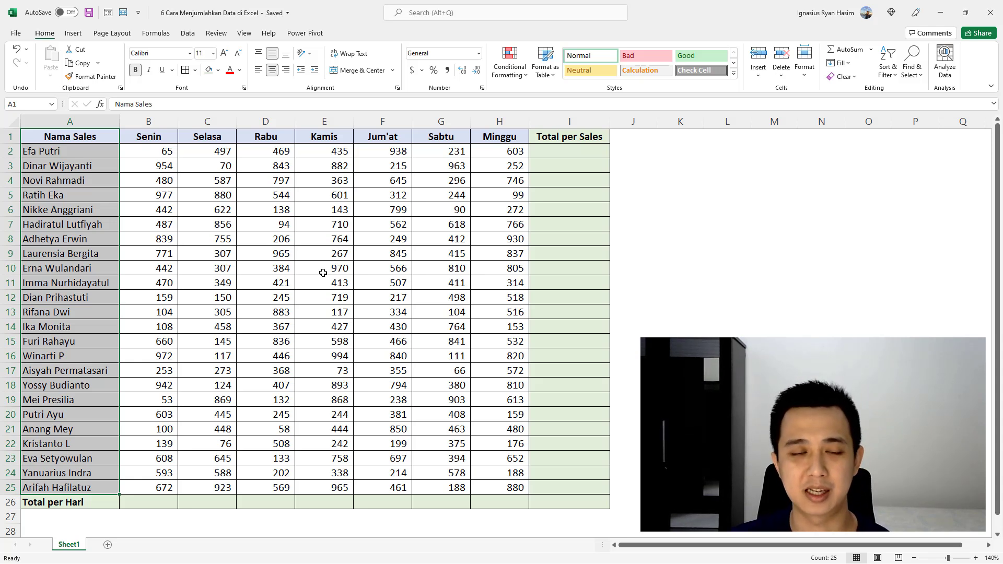
{"action": "left_click", "coordinate": [383, 223]}
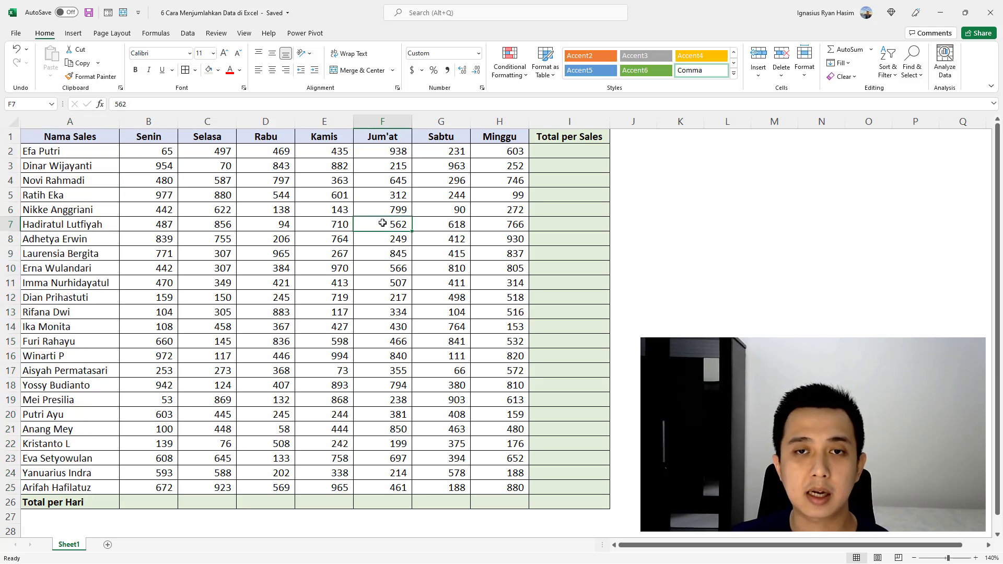
Step: Enter the addition formula =B2+C2+D2+E2+F2+G2+H2 in I2 to total the first salesperson's seven days
{"action": "left_click", "coordinate": [588, 155]}
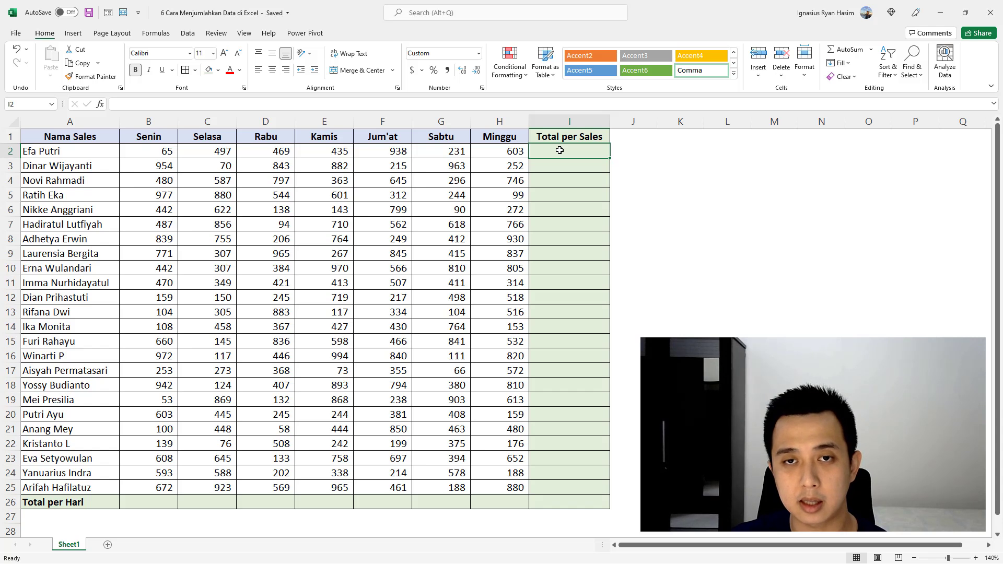
{"action": "type", "text": "="}
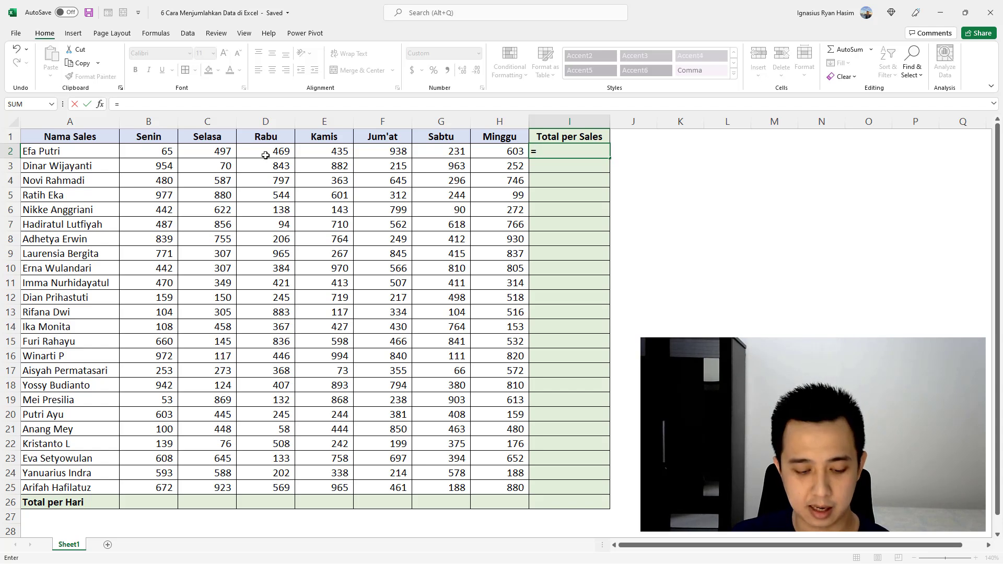
{"action": "type", "text": "B"}
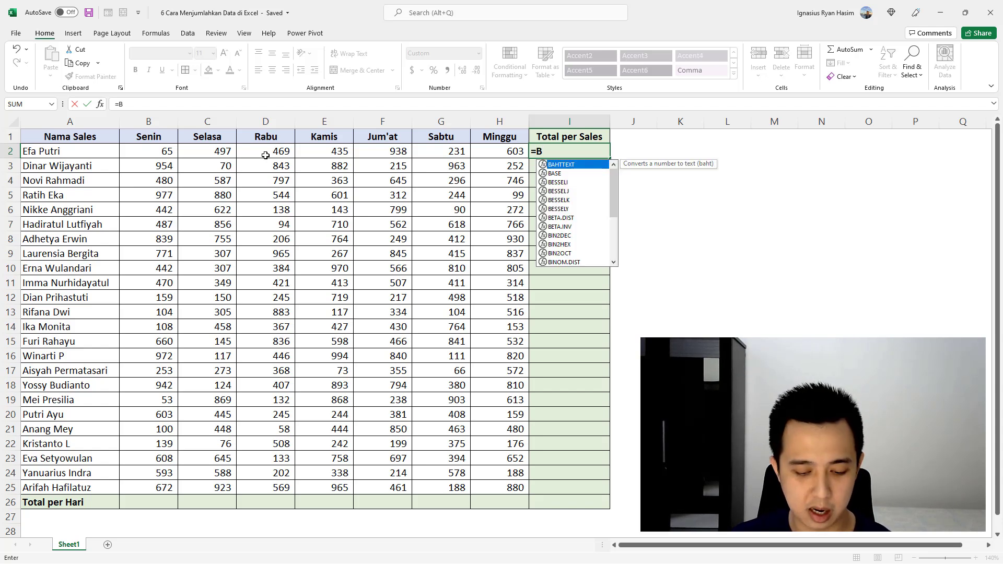
{"action": "type", "text": "2+C2"}
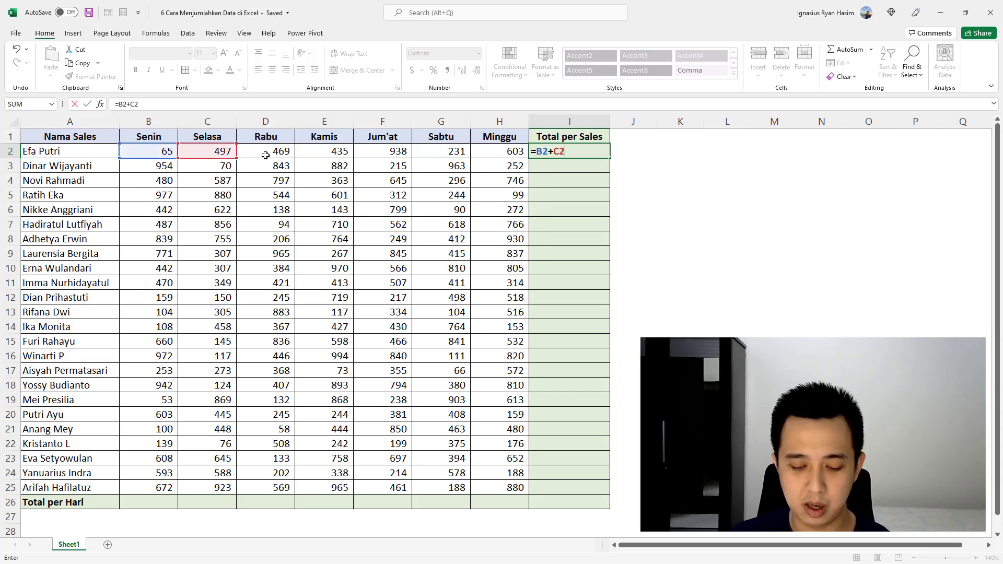
{"action": "type", "text": "+D2+"}
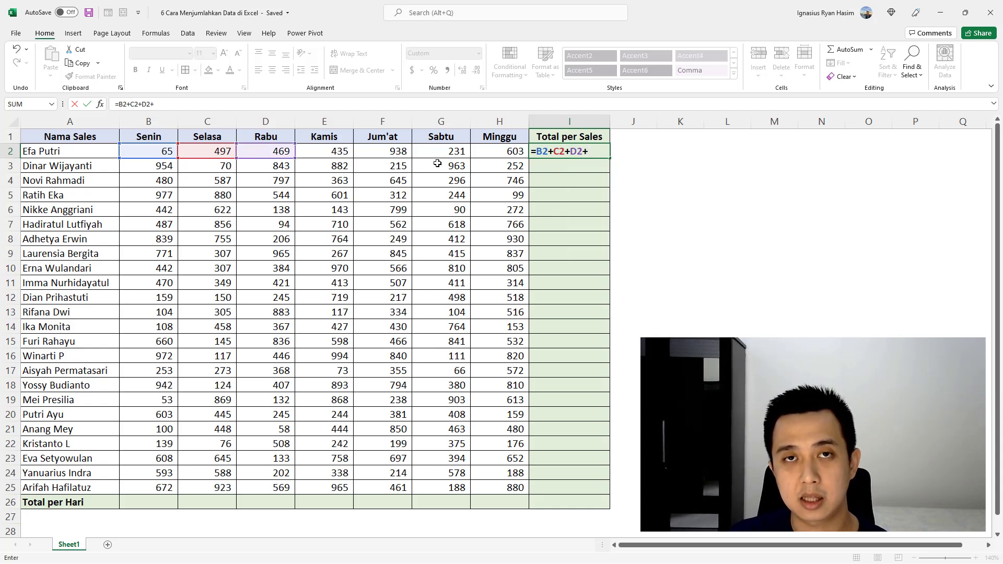
{"action": "left_click", "coordinate": [333, 154]}
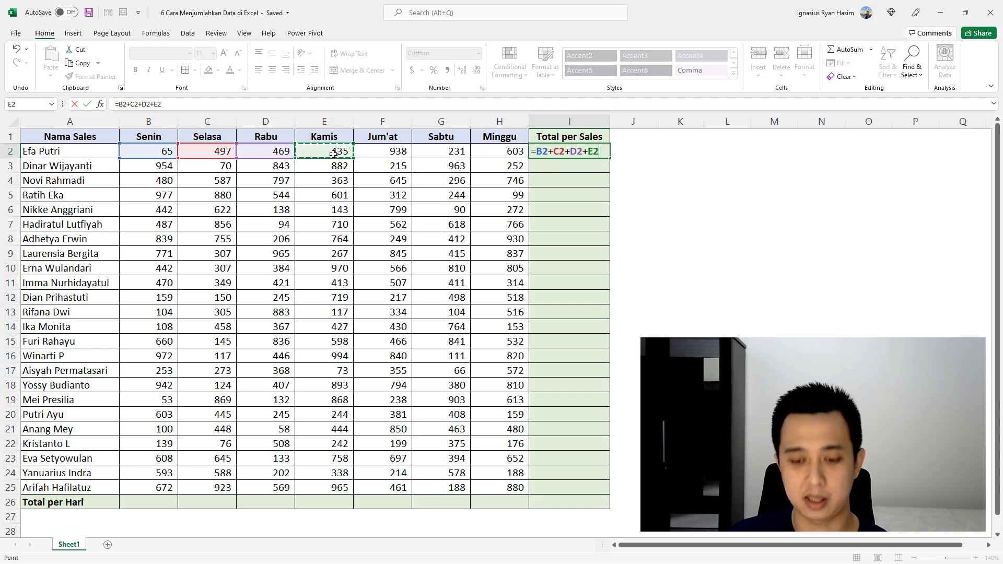
{"action": "type", "text": "+"}
{"action": "left_click", "coordinate": [373, 153]}
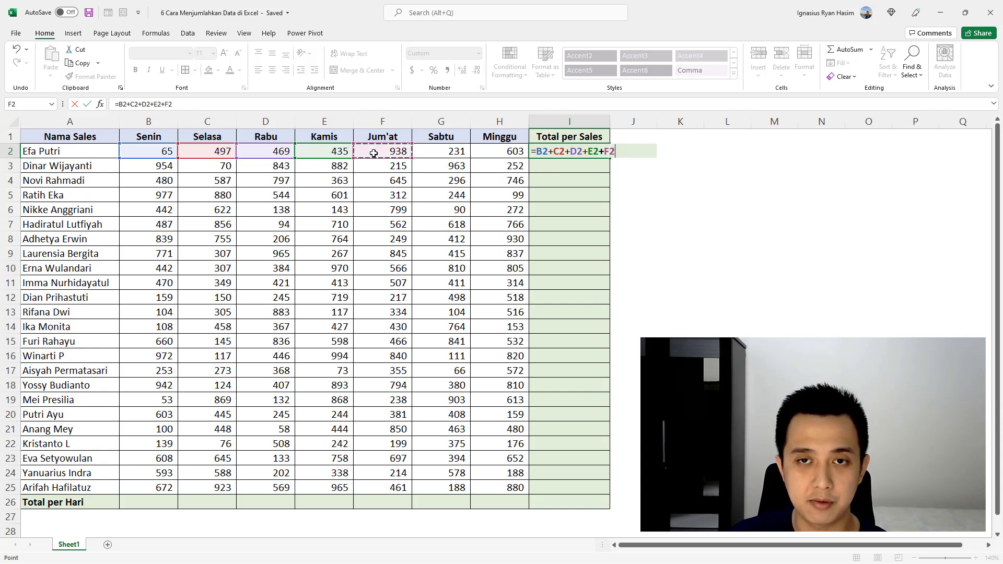
{"action": "type", "text": "+"}
{"action": "left_click", "coordinate": [440, 150]}
{"action": "type", "text": "+"}
{"action": "left_click", "coordinate": [507, 151]}
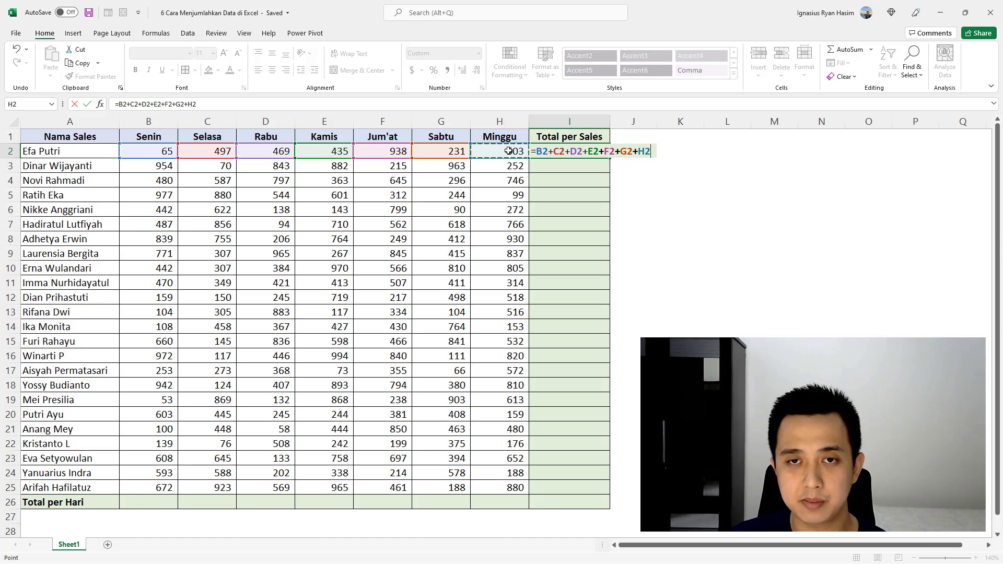
{"action": "key", "text": "Return"}
Step: Inspect which cells the addition formula in I2 refers to, leaving the formula as it is
{"action": "left_click", "coordinate": [600, 152]}
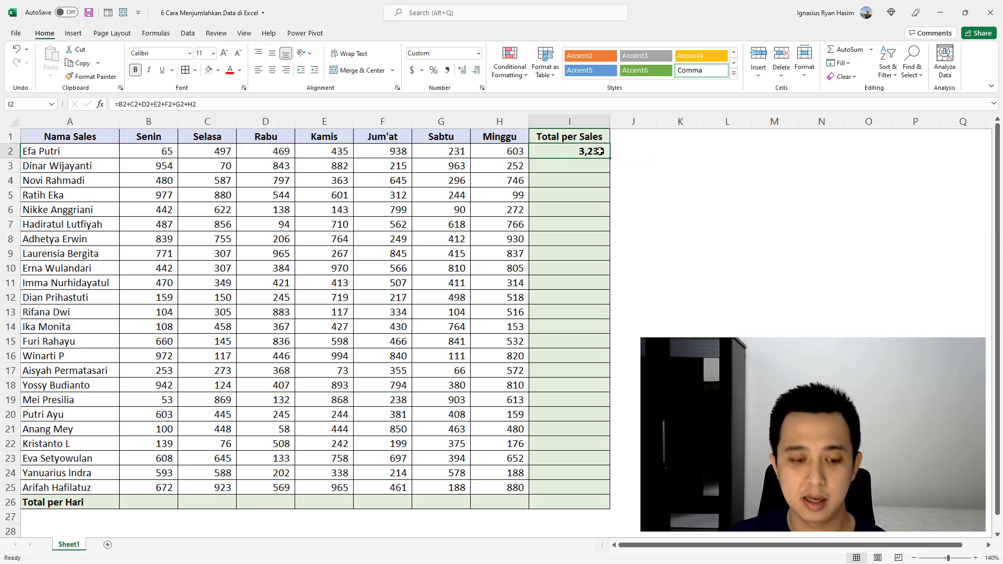
{"action": "key", "text": "F2"}
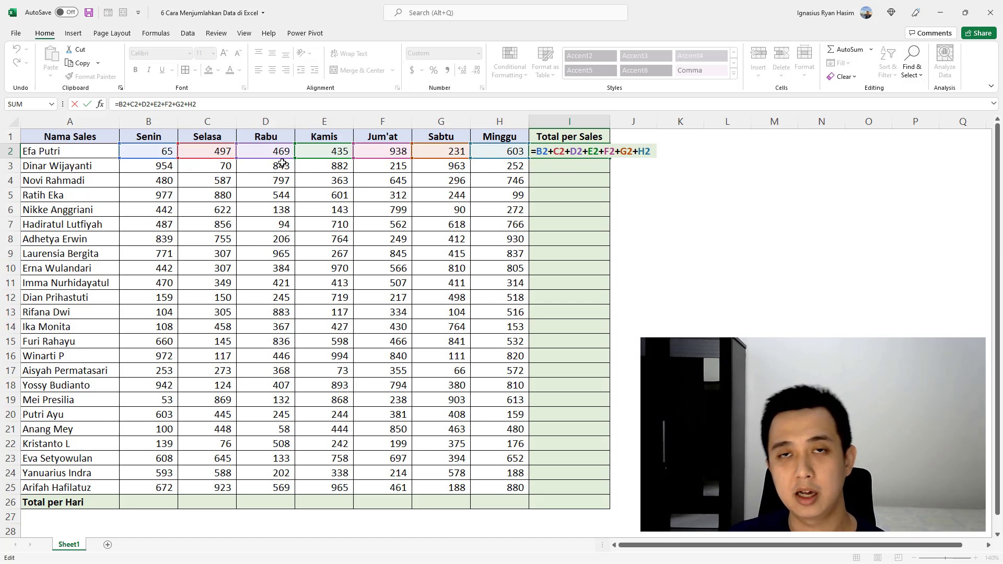
{"action": "key", "text": "Return"}
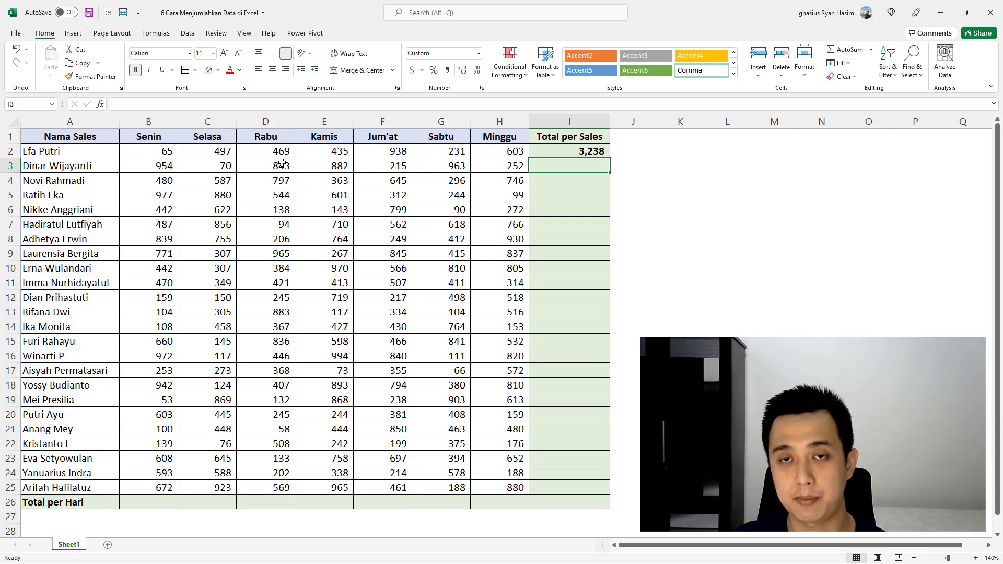
Step: Fill the addition formula from I2 down through I25 for all salespeople
{"action": "left_click", "coordinate": [587, 152]}
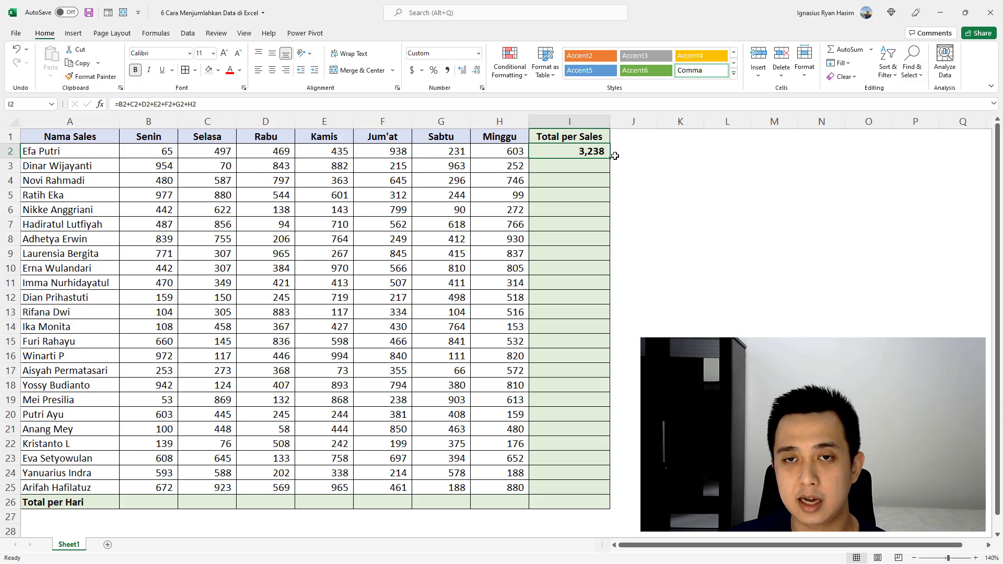
{"action": "left_click_drag", "start_coordinate": [609, 159], "coordinate": [605, 493]}
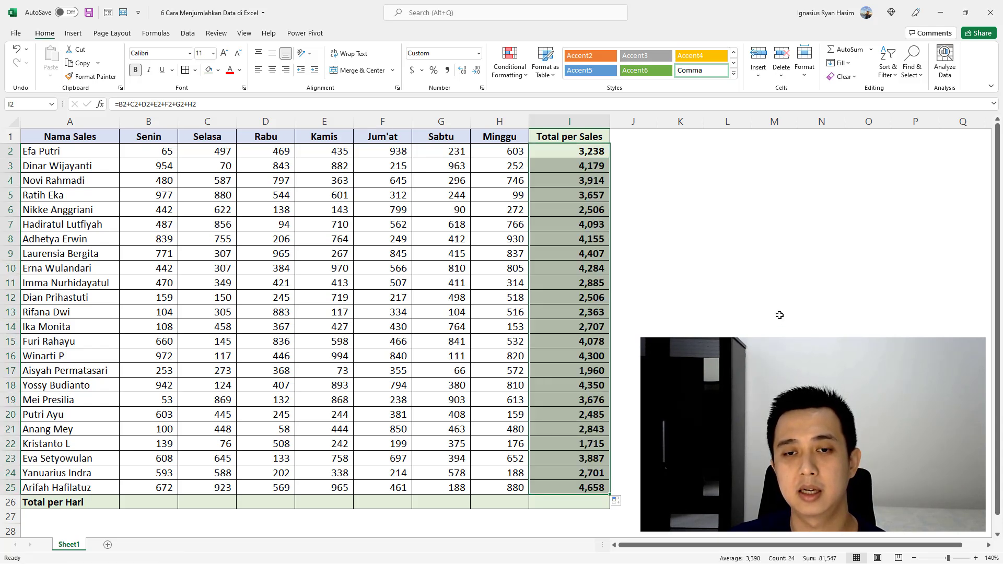
{"action": "left_click", "coordinate": [731, 298]}
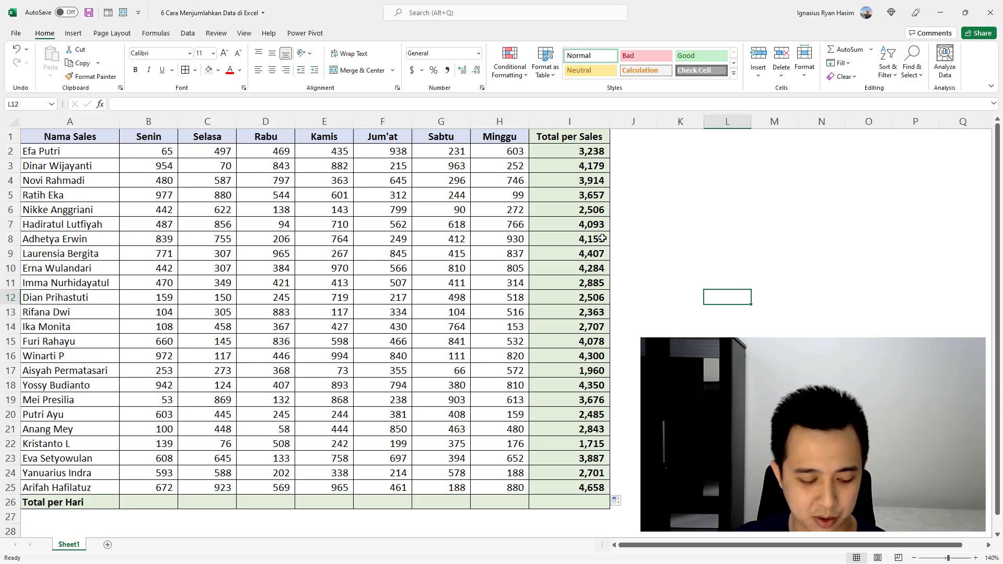
Step: Undo the fill down the Total per Sales column and the addition formula in I2
{"action": "key", "text": "ctrl+z"}
{"action": "key", "text": "ctrl+z"}
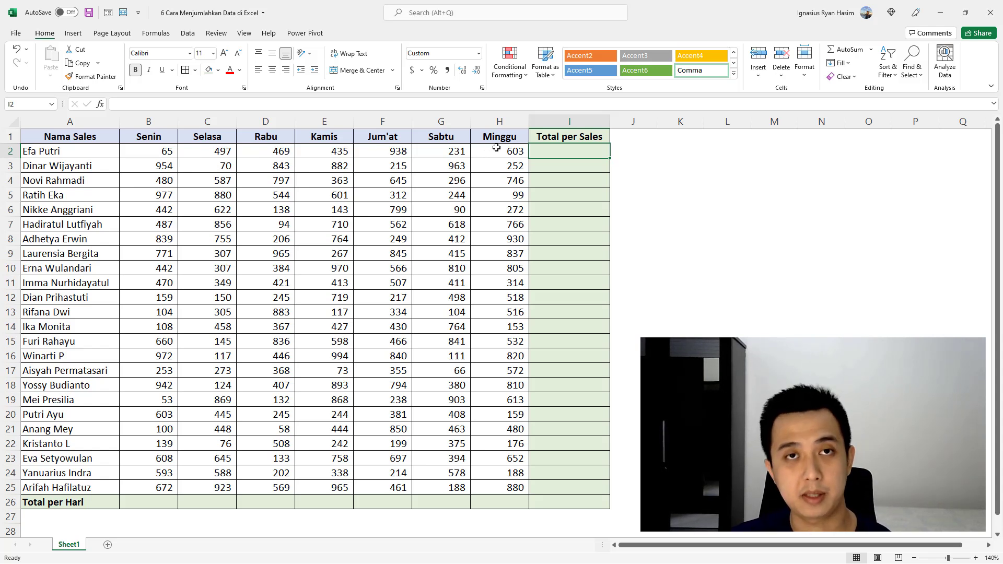
Step: Enter =SUM(B2,C2,D2,E2,F2,G2,H2) in I2, listing each day's cell as a separate argument
{"action": "type", "text": "="}
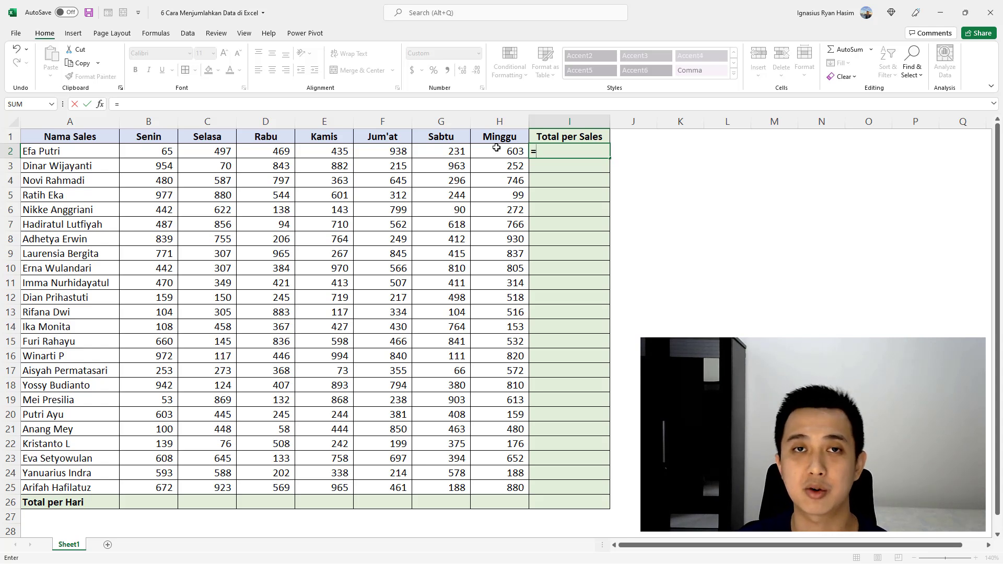
{"action": "type", "text": "sum("}
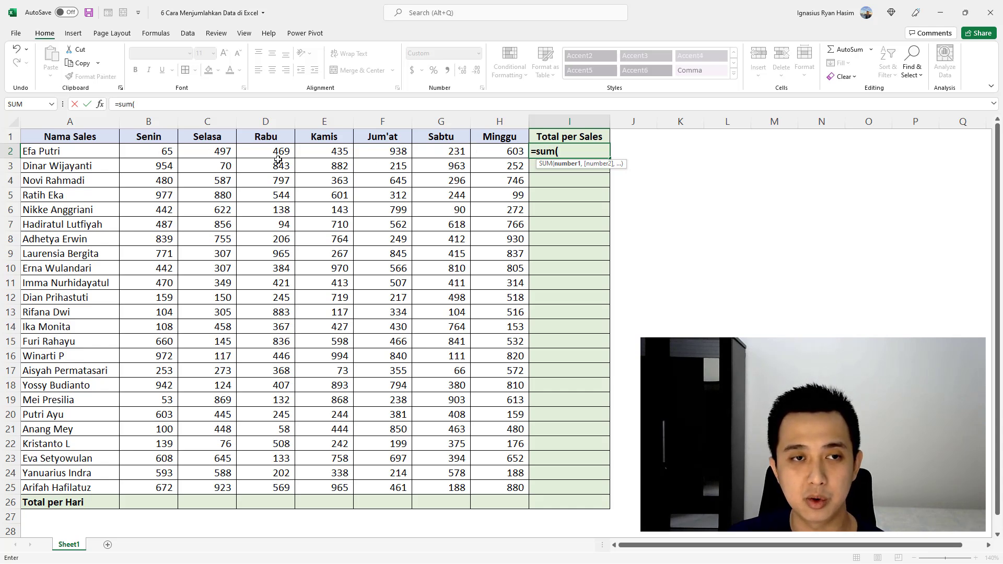
{"action": "left_click", "coordinate": [162, 153]}
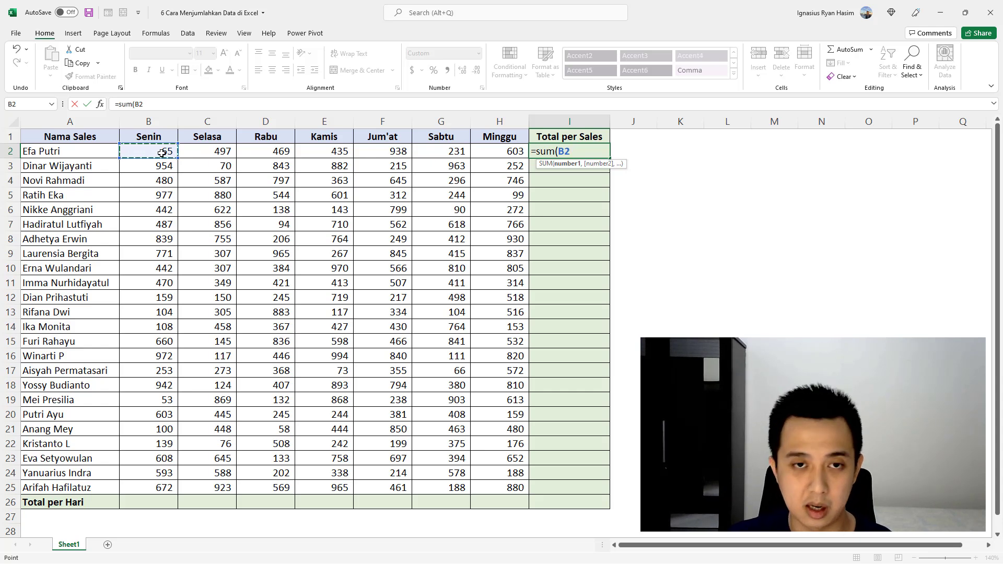
{"action": "type", "text": ","}
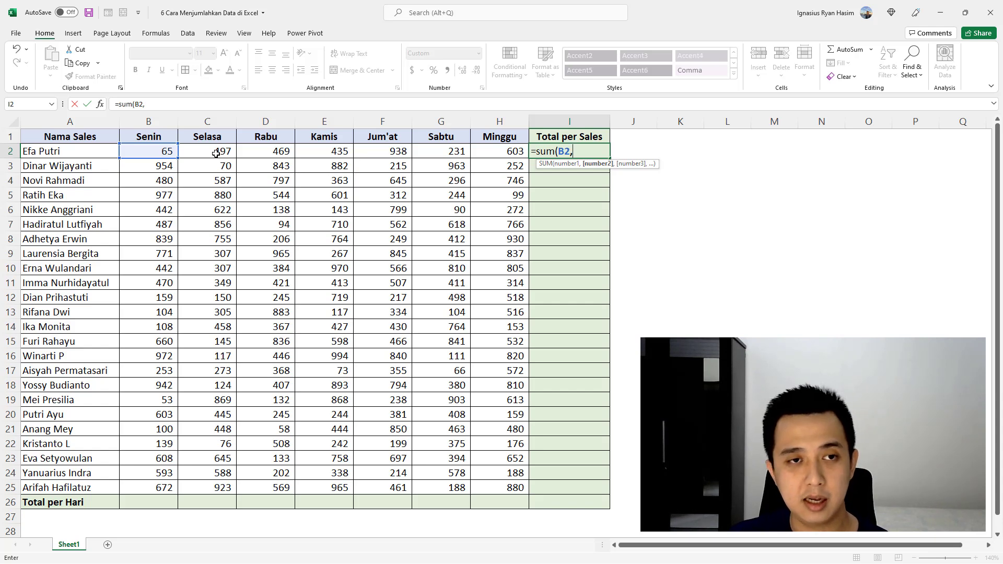
{"action": "left_click", "coordinate": [216, 153]}
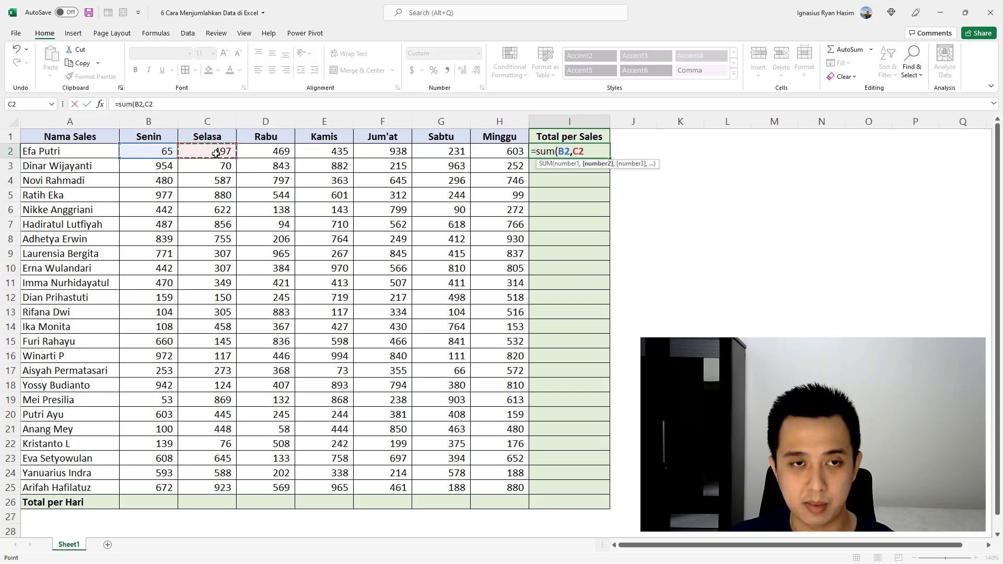
{"action": "type", "text": ","}
{"action": "left_click", "coordinate": [257, 152]}
{"action": "type", "text": ","}
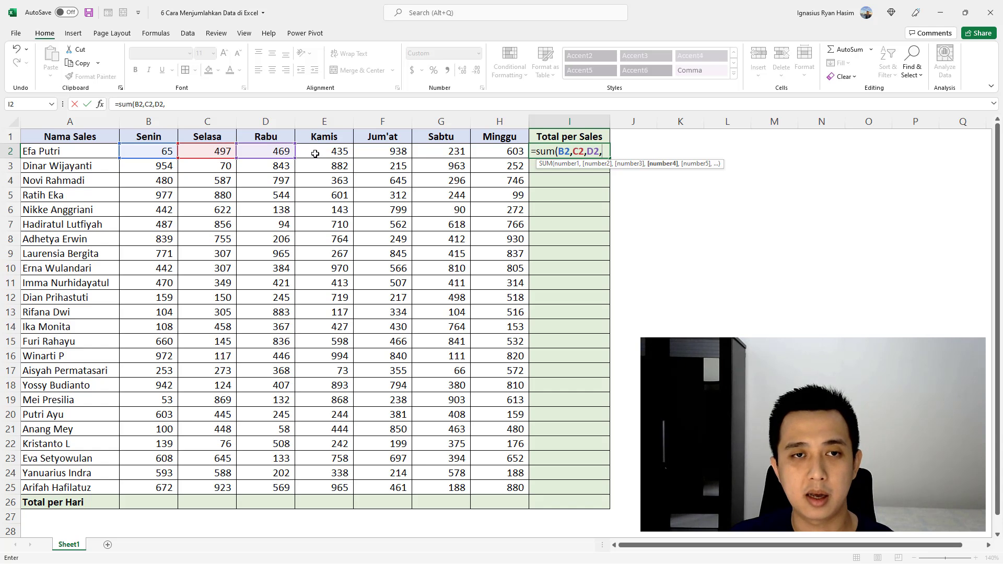
{"action": "left_click", "coordinate": [315, 154]}
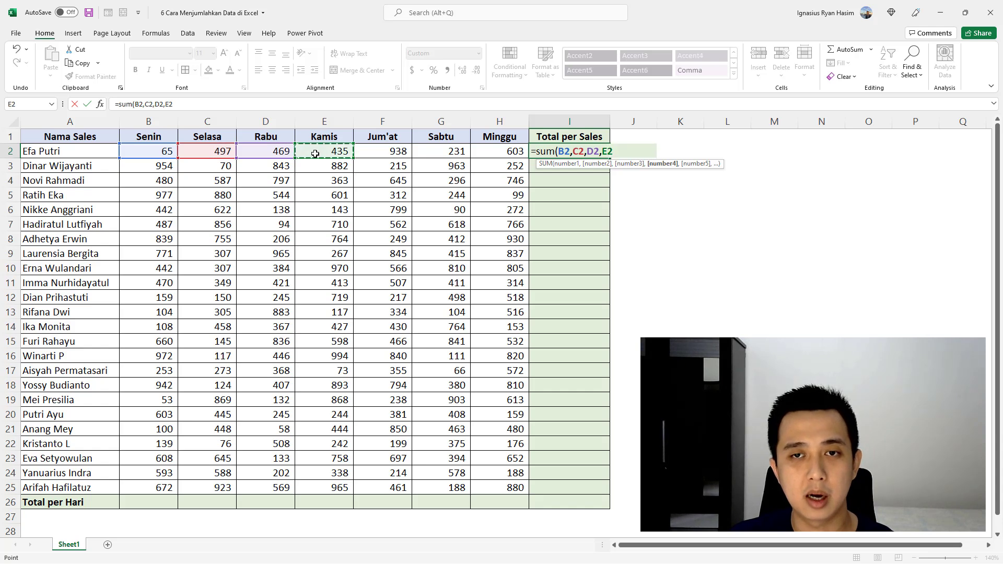
{"action": "type", "text": ","}
{"action": "left_click", "coordinate": [378, 152]}
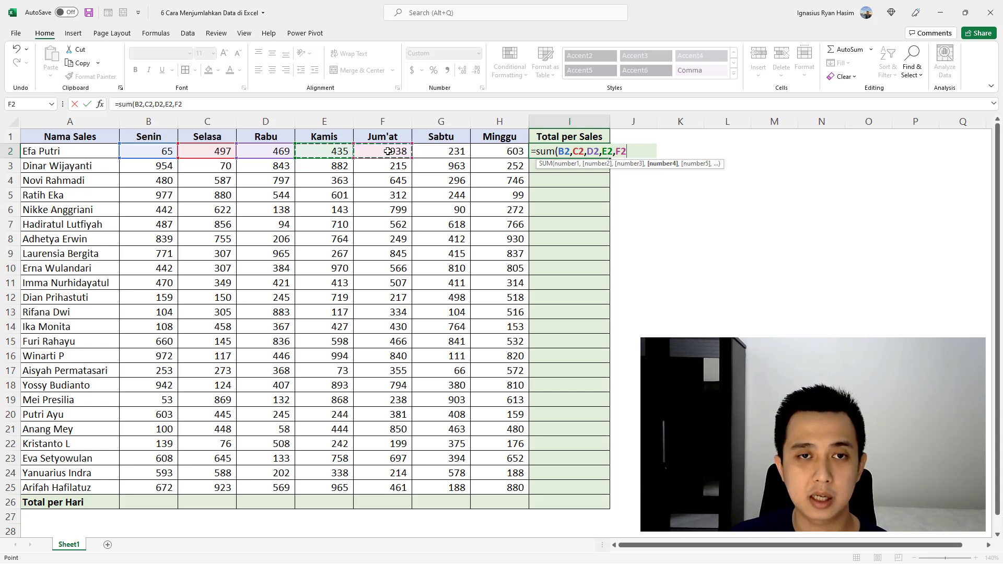
{"action": "type", "text": ","}
{"action": "left_click", "coordinate": [441, 152]}
{"action": "type", "text": ","}
{"action": "left_click", "coordinate": [497, 156]}
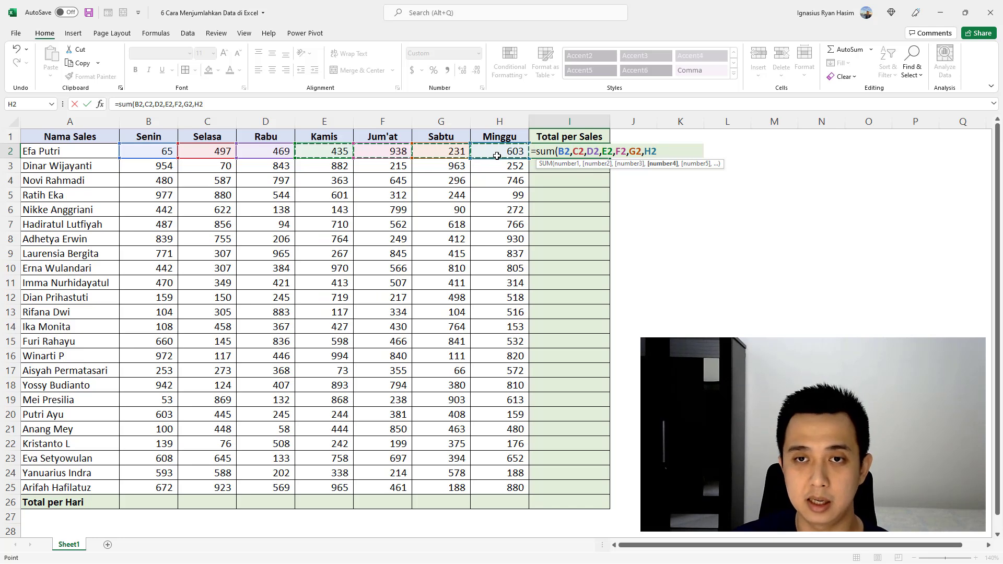
{"action": "type", "text": ")"}
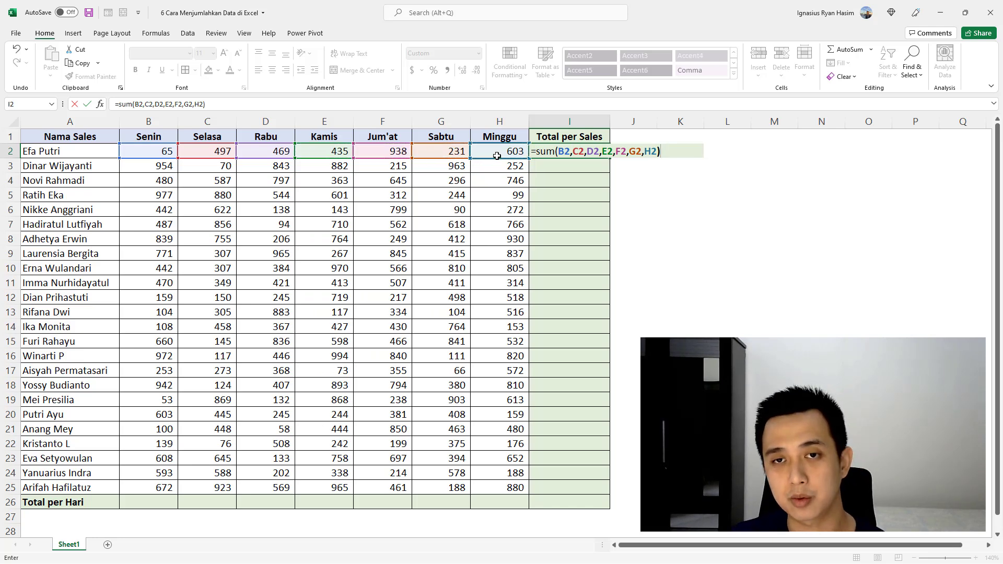
{"action": "key", "text": "ctrl+Return"}
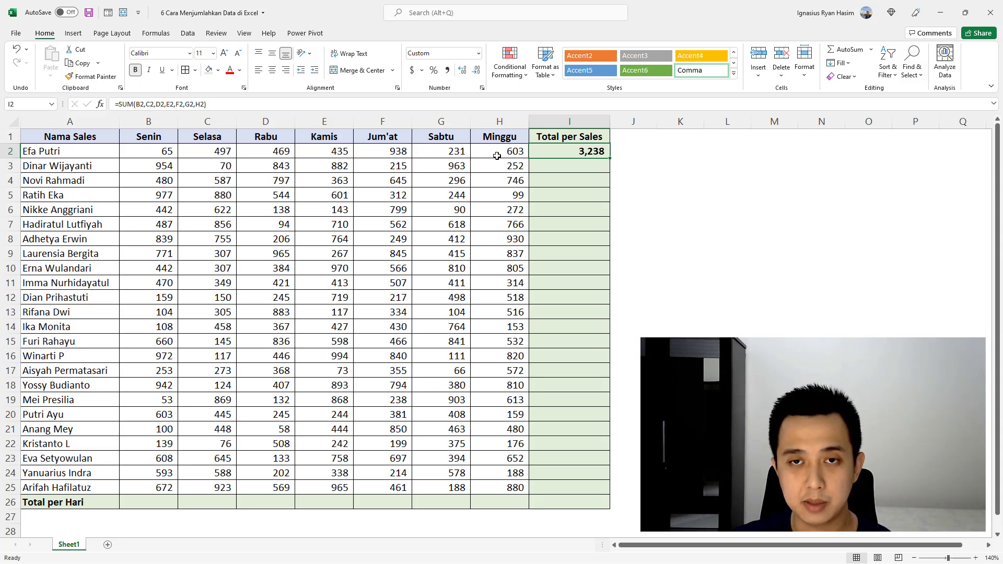
Step: Replace the formula in I2 with =SUM(B2,D2,F2,H2) to add only the Senin, Rabu, Jum'at and Minggu values
{"action": "type", "text": "=s"}
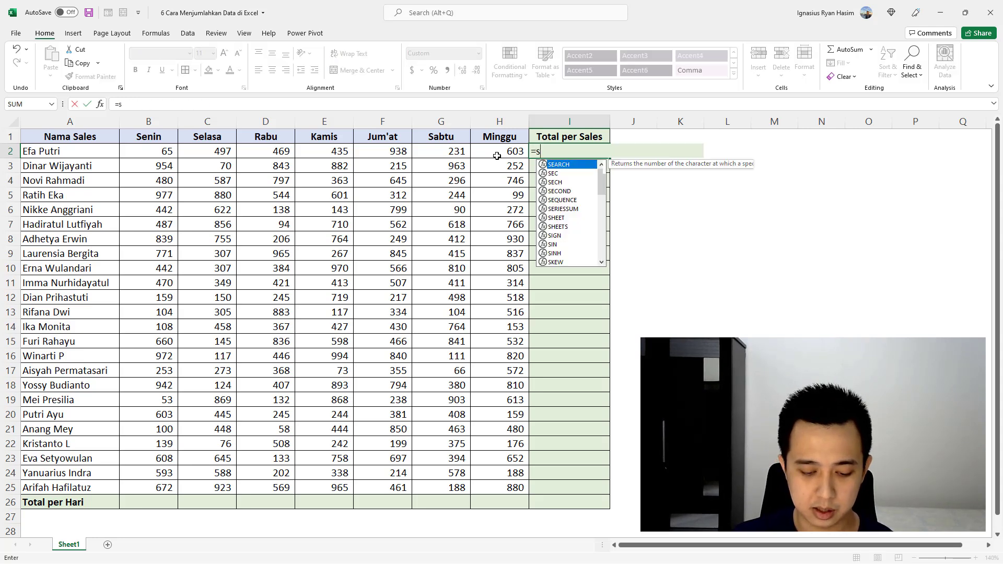
{"action": "type", "text": "um("}
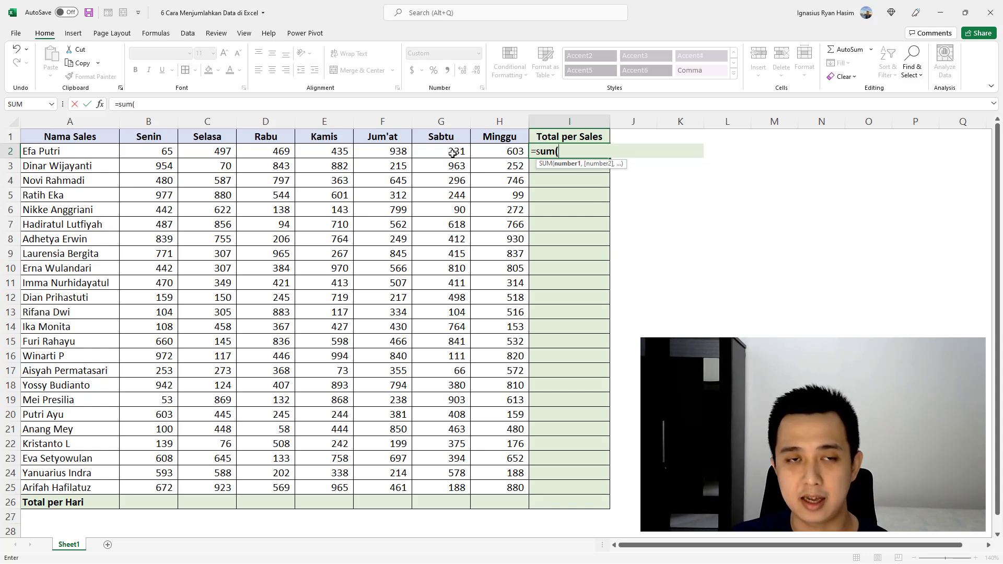
{"action": "left_click", "coordinate": [171, 151]}
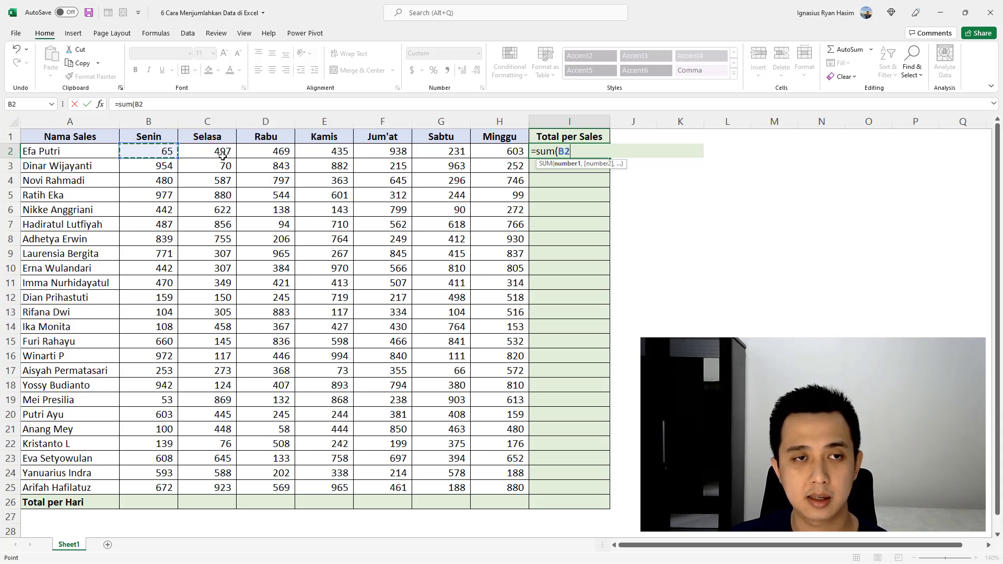
{"action": "type", "text": ","}
{"action": "left_click", "coordinate": [281, 151]}
{"action": "type", "text": ","}
{"action": "left_click", "coordinate": [395, 151]}
{"action": "type", "text": ","}
{"action": "left_click", "coordinate": [490, 151]}
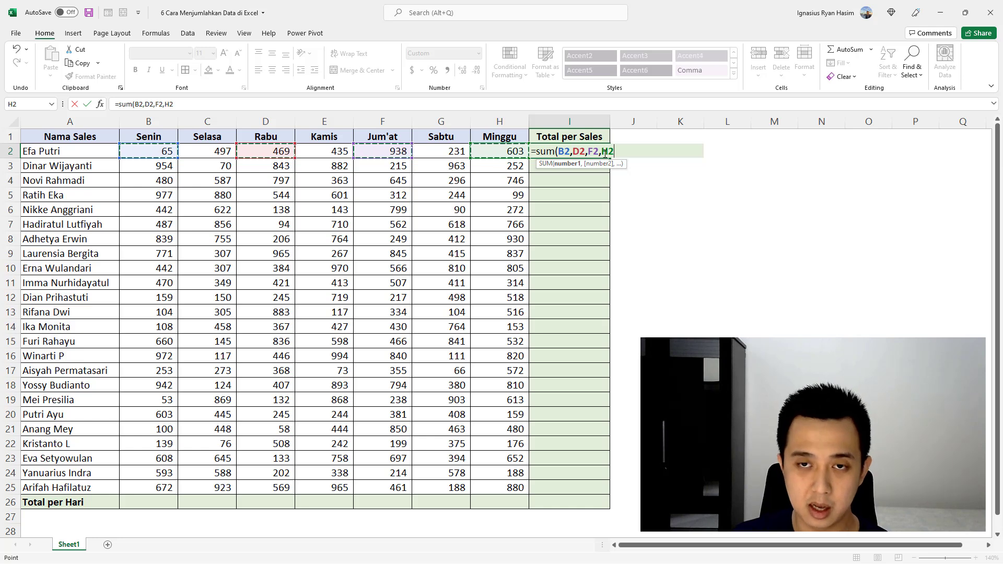
{"action": "type", "text": ")"}
{"action": "key", "text": "Return"}
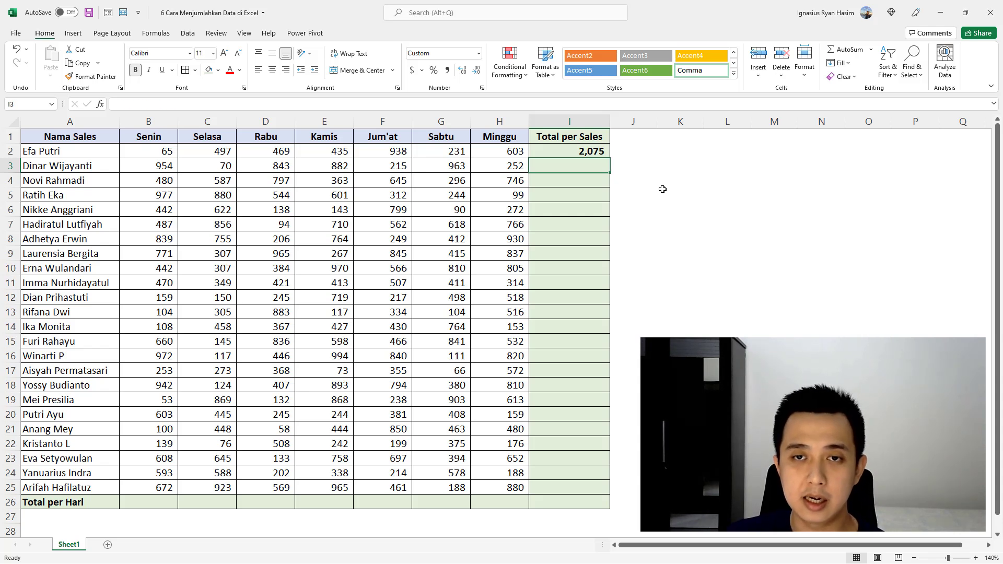
Step: Clear I2 and enter =SUM(B2:H2) to add the Senin through Minggu values as one range
{"action": "key", "text": "Up"}
{"action": "key", "text": "Delete"}
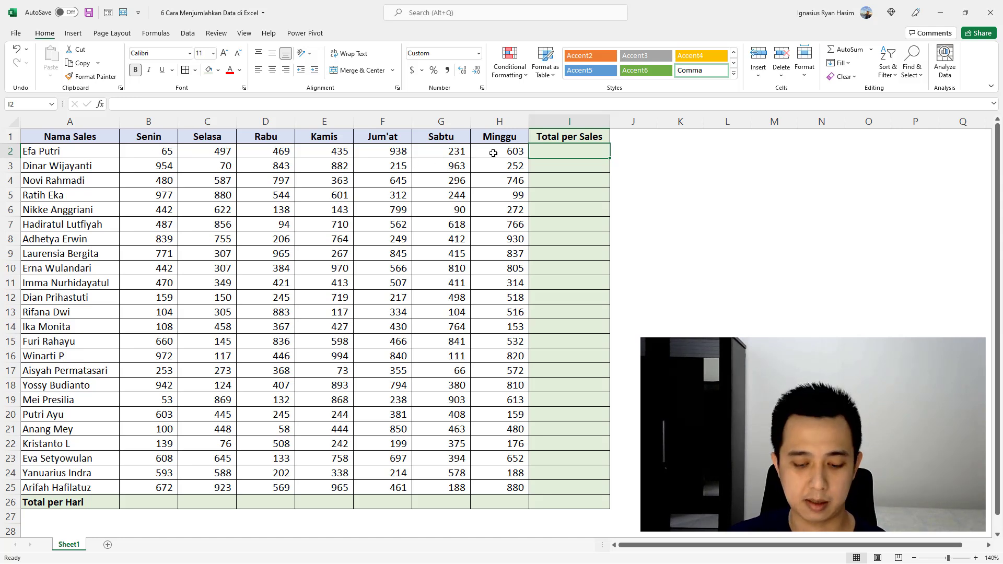
{"action": "type", "text": "=sum"}
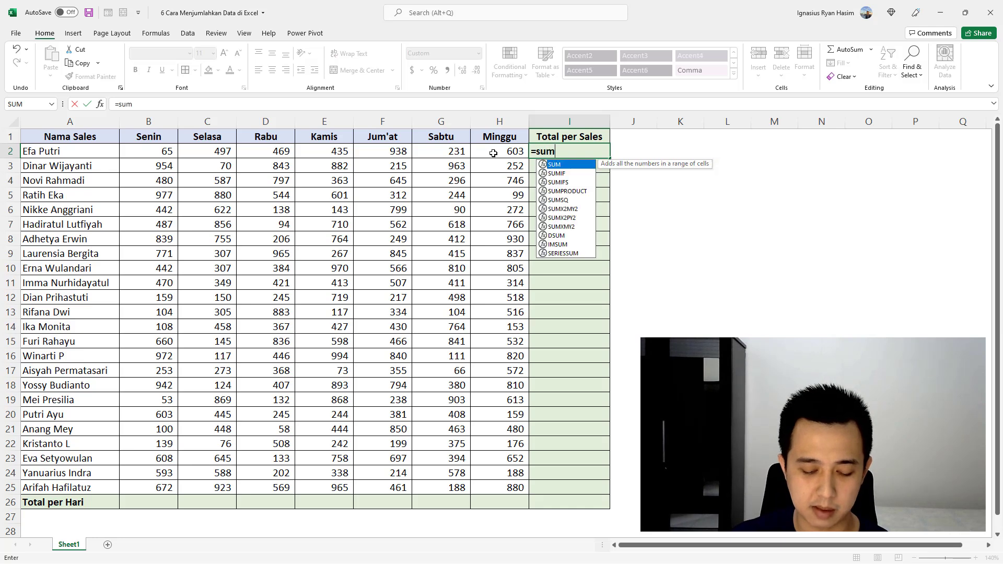
{"action": "type", "text": "("}
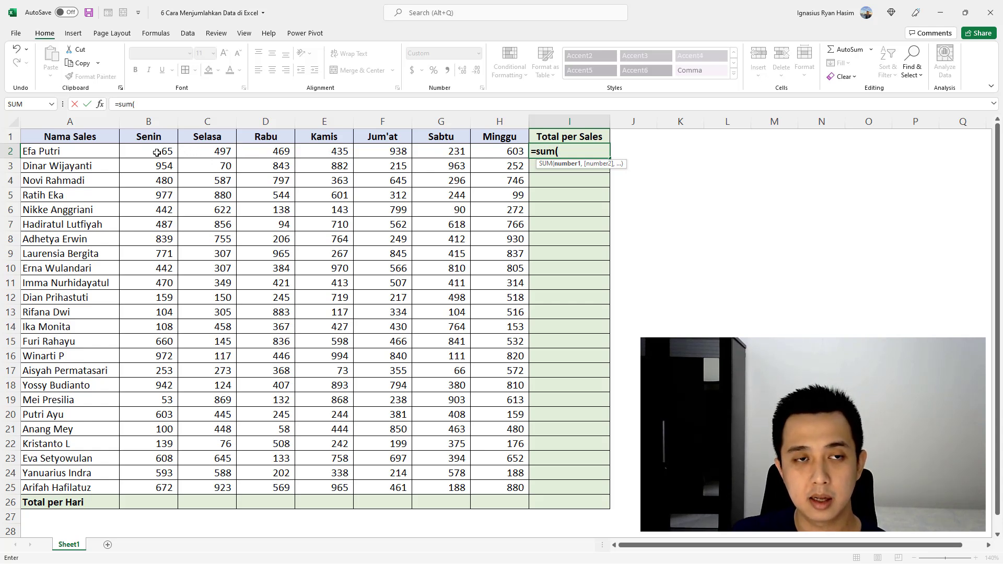
{"action": "left_click_drag", "start_coordinate": [156, 152], "coordinate": [492, 150]}
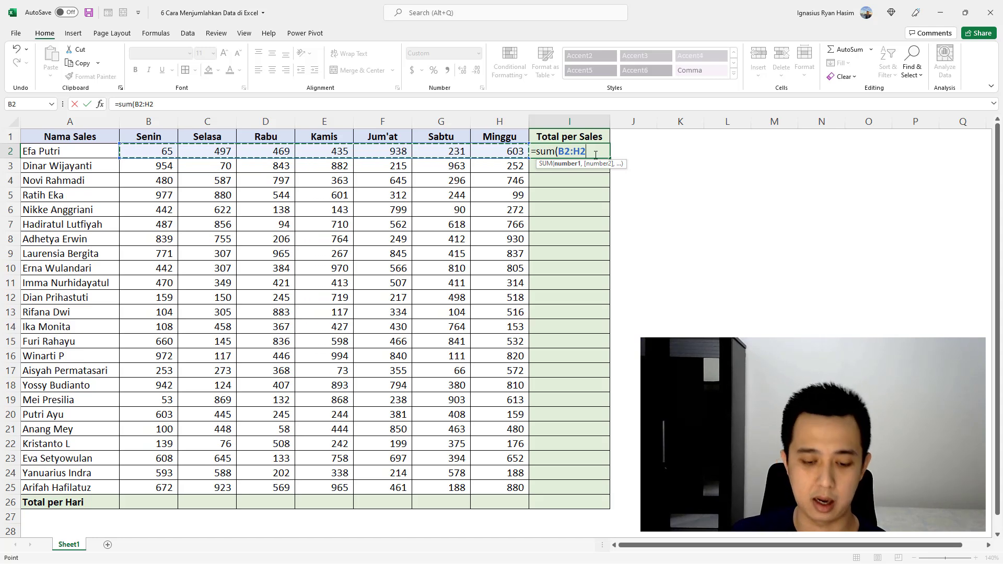
{"action": "type", "text": ")"}
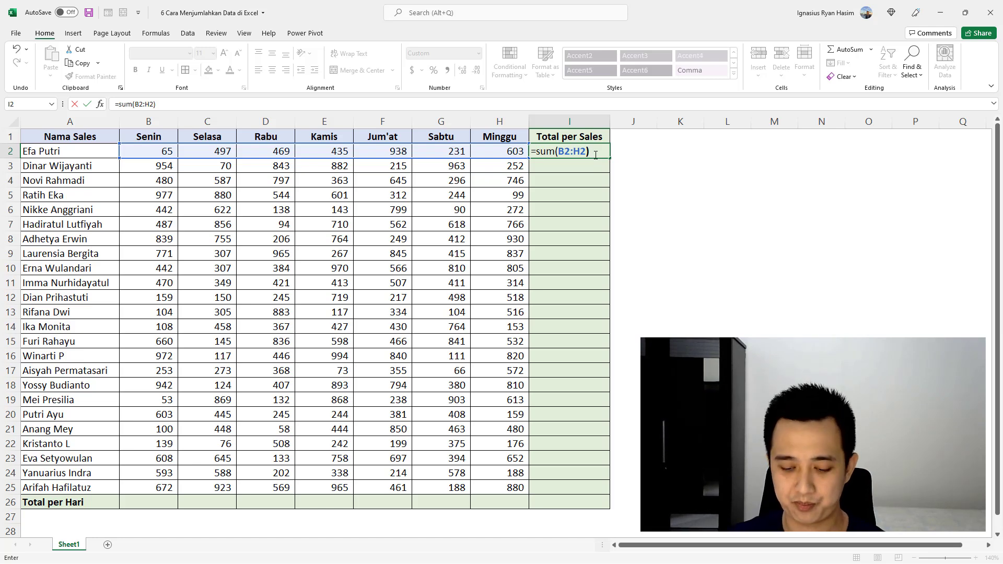
{"action": "key", "text": "Return"}
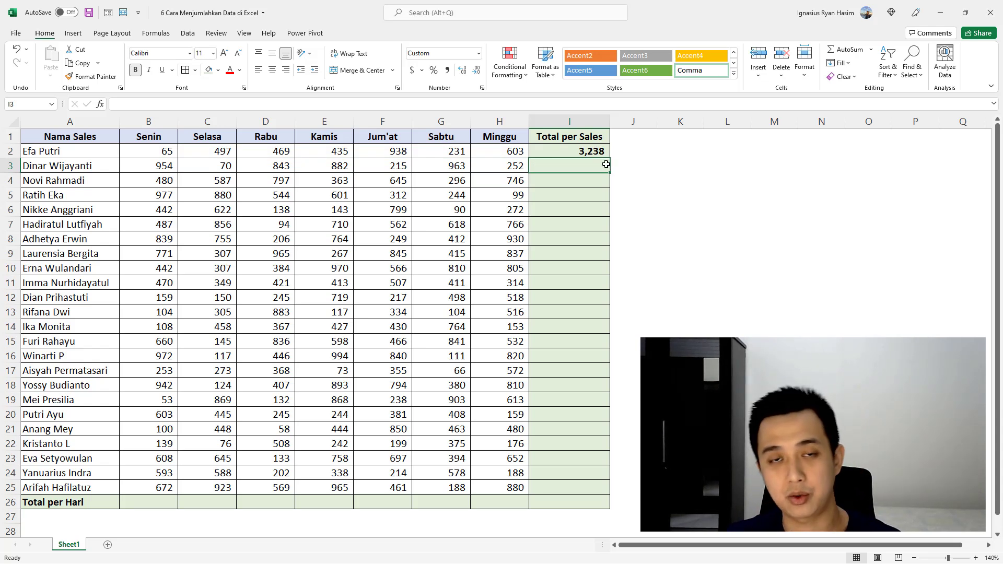
Step: Replace the formula in I2 with =SUM(B2:H25) to add the sales of all salespeople across all days
{"action": "left_click", "coordinate": [598, 151]}
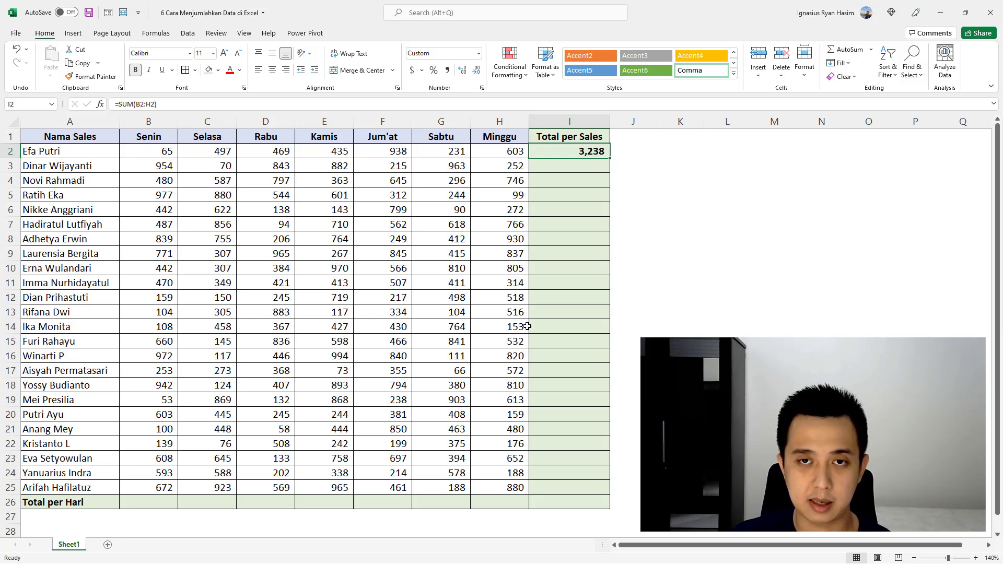
{"action": "type", "text": "=sum("}
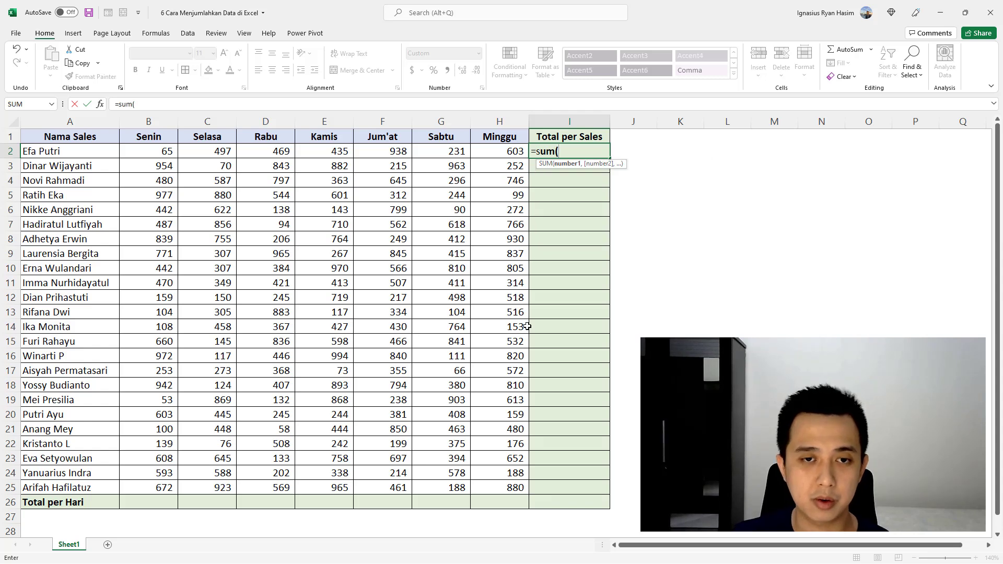
{"action": "left_click_drag", "start_coordinate": [152, 154], "coordinate": [488, 490]}
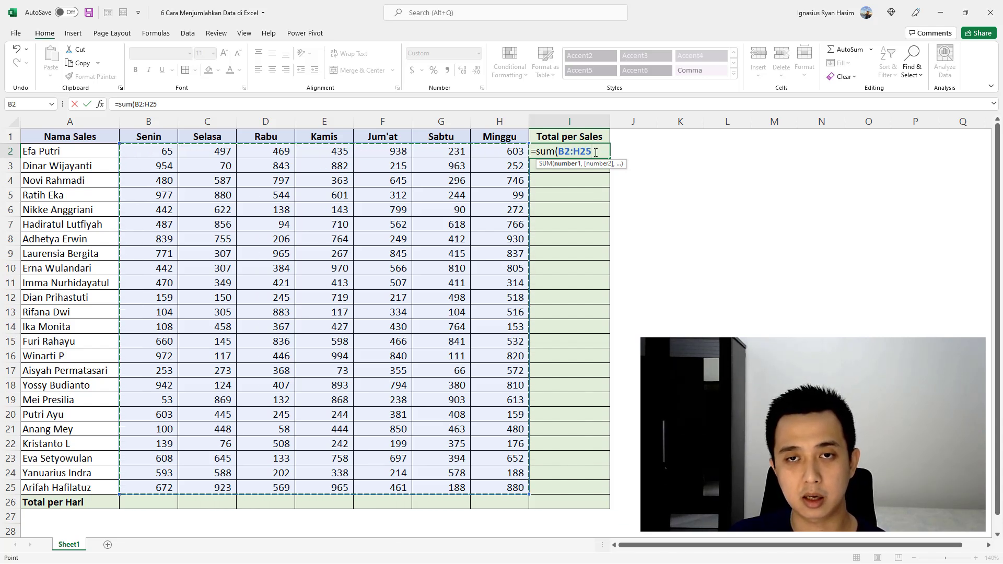
{"action": "type", "text": ")"}
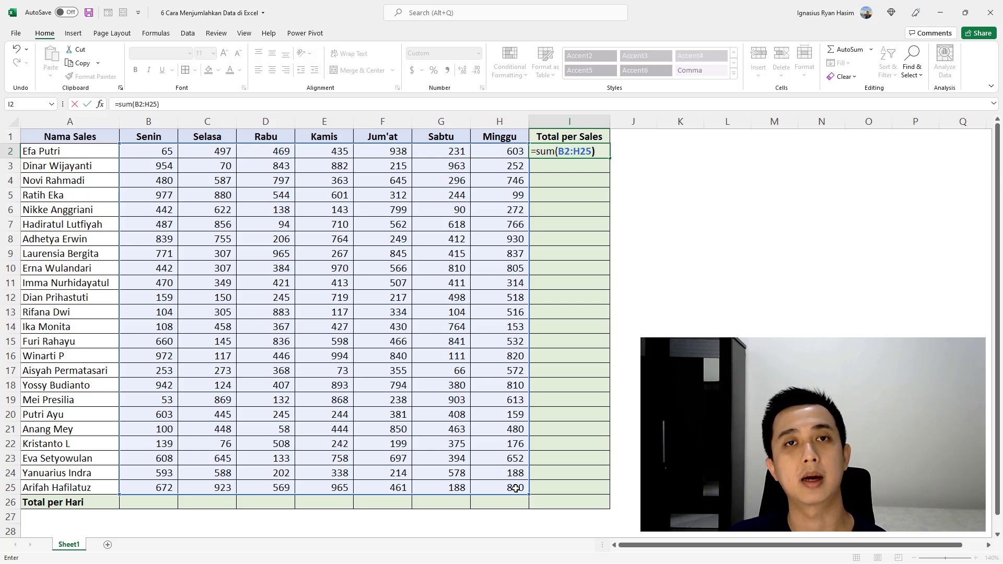
{"action": "key", "text": "Return"}
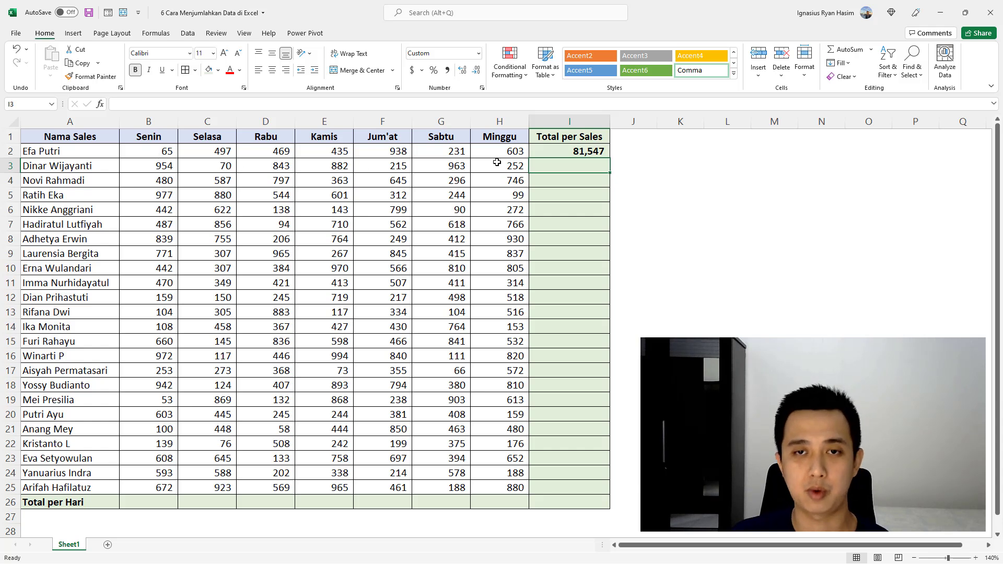
Step: Replace the formula in I2 with an AutoSum of B2:H2 and fill it down through I25
{"action": "left_click", "coordinate": [562, 151]}
{"action": "key", "text": "Delete"}
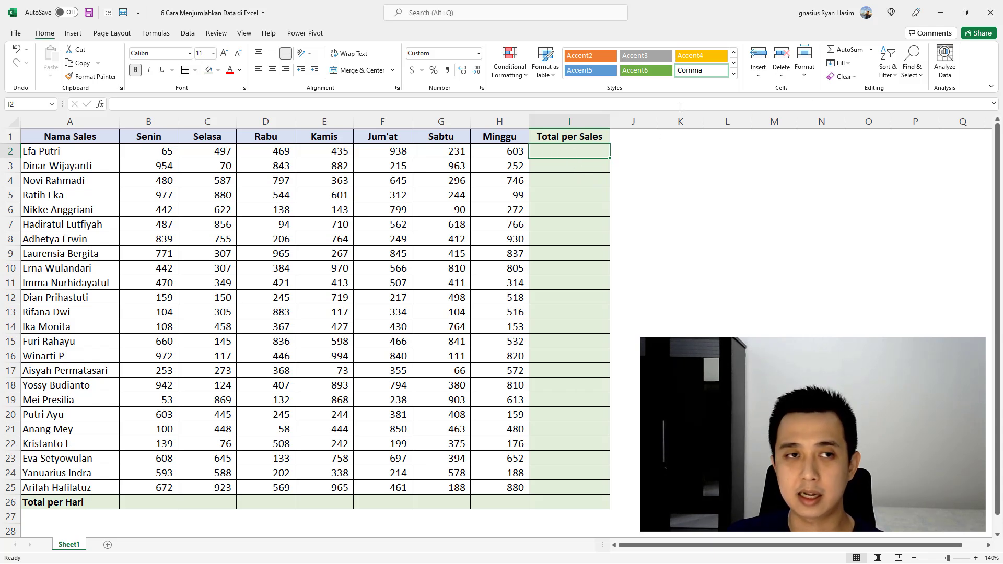
{"action": "left_click", "coordinate": [850, 50]}
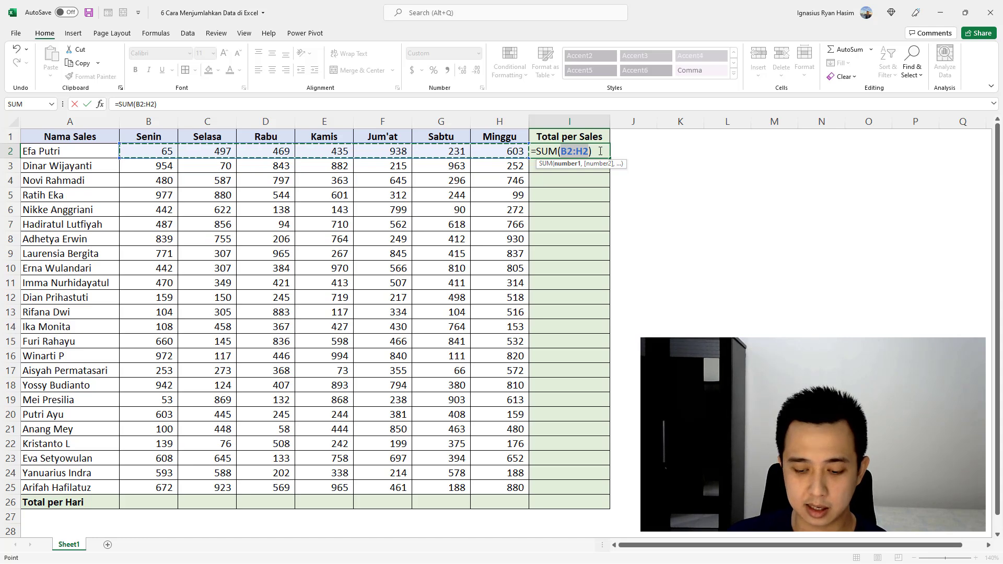
{"action": "key", "text": "Return"}
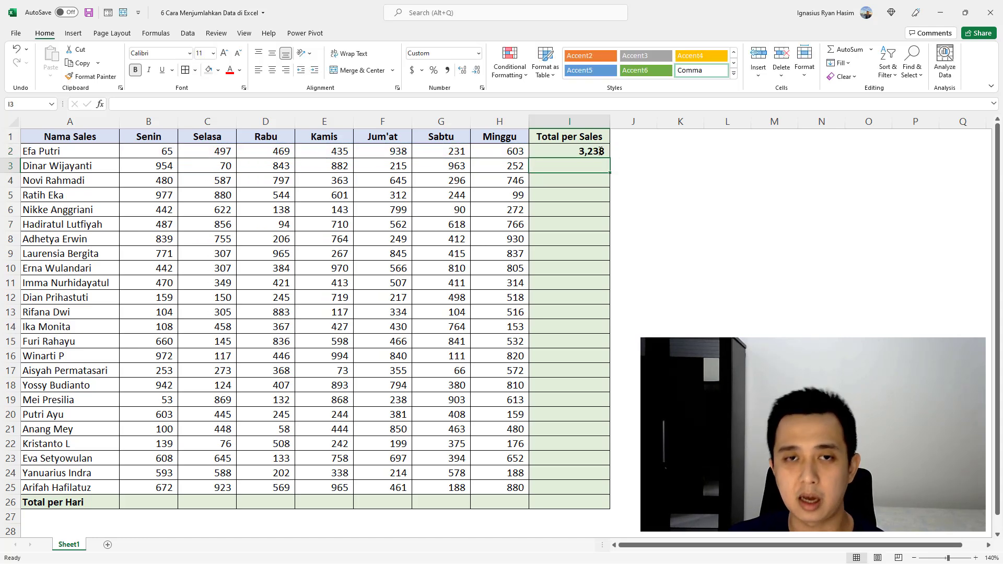
{"action": "left_click", "coordinate": [600, 151]}
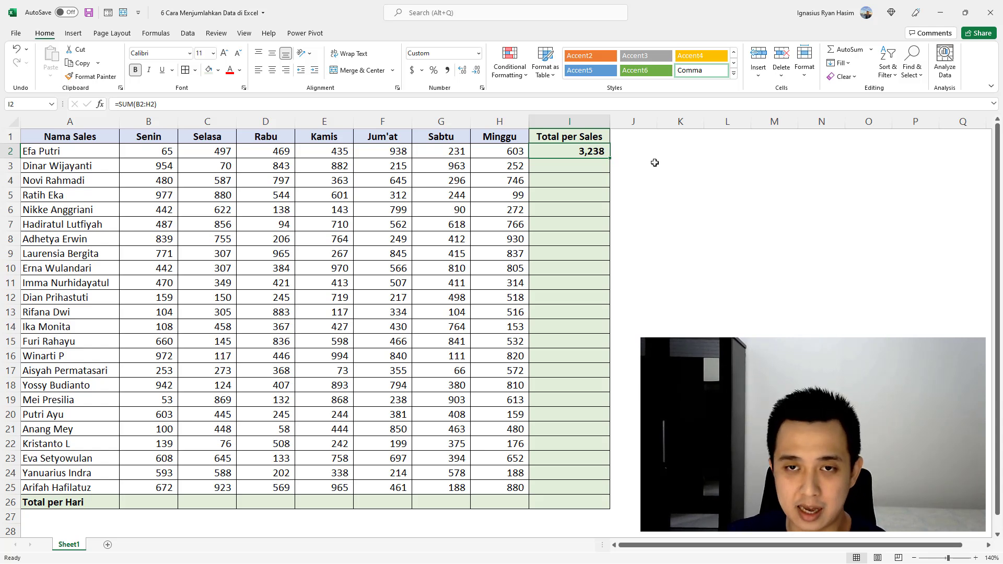
{"action": "left_click_drag", "start_coordinate": [609, 160], "coordinate": [616, 493]}
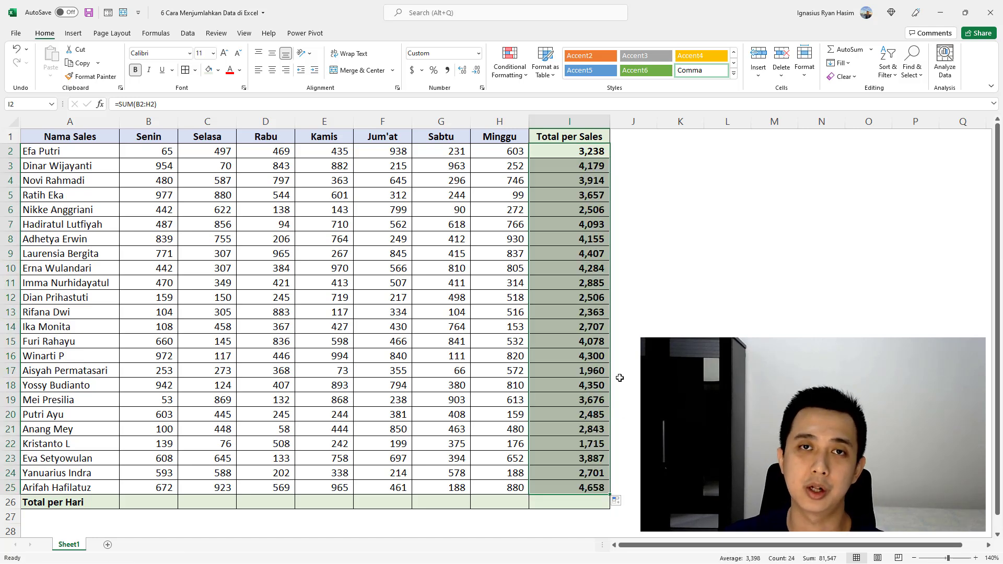
Step: Use AutoSum in B26 to total B2:B25 for Senin, and fill the formula across through H26
{"action": "left_click", "coordinate": [164, 502]}
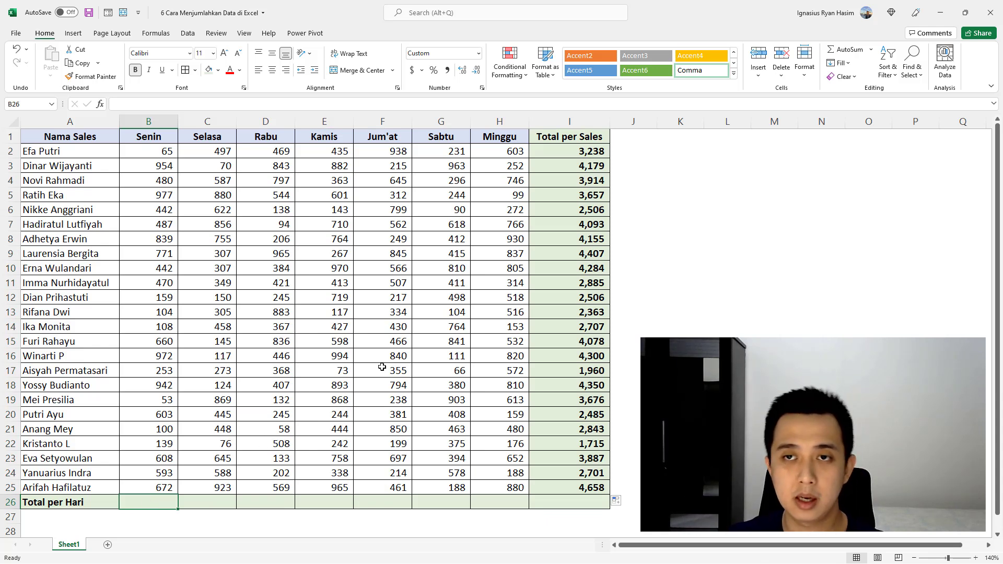
{"action": "left_click", "coordinate": [849, 50]}
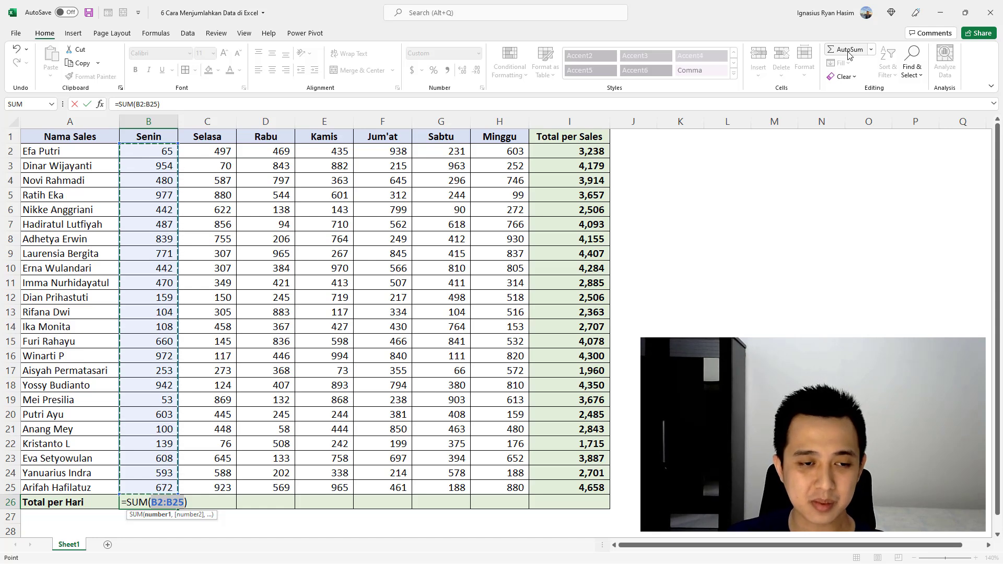
{"action": "key", "text": "Return"}
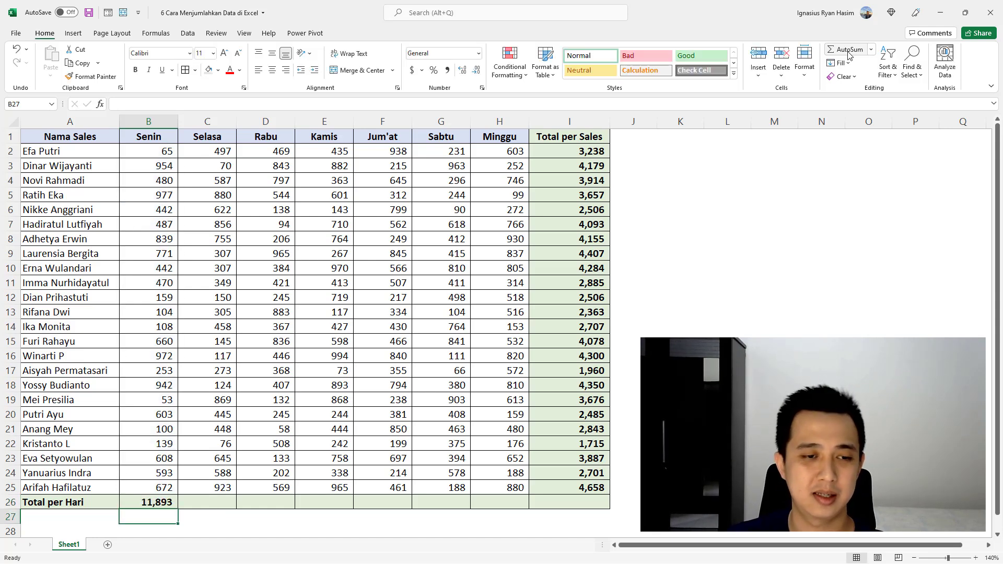
{"action": "left_click", "coordinate": [162, 500]}
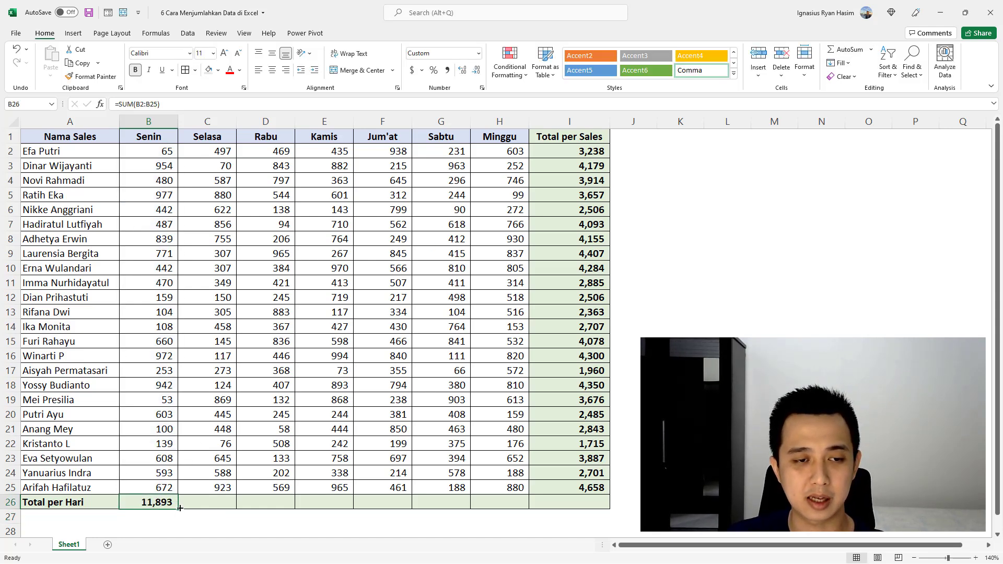
{"action": "left_click_drag", "start_coordinate": [178, 509], "coordinate": [527, 504]}
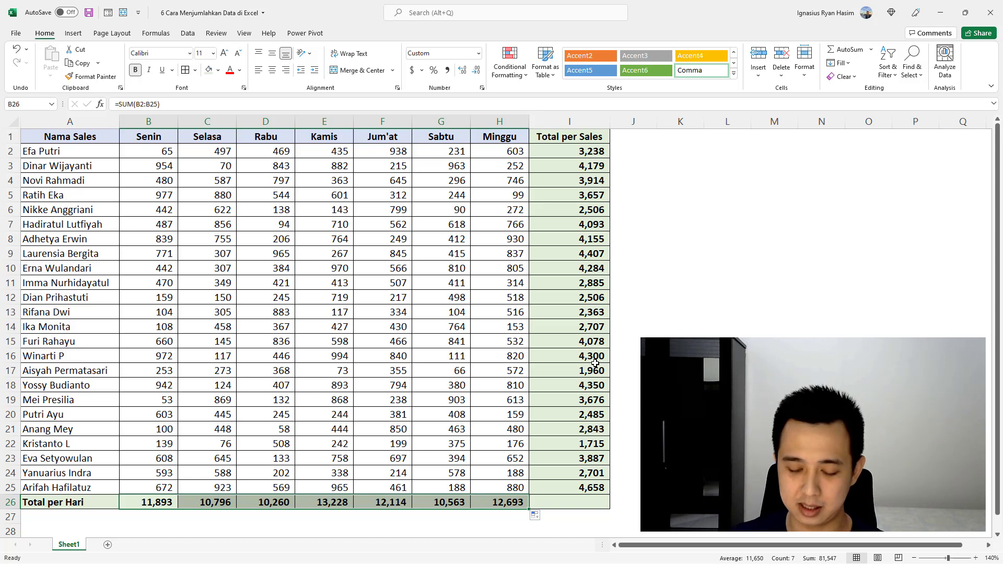
Step: Clear the daily totals in B26:H26 and the per-salesperson totals in I2:I25
{"action": "key", "text": "Delete"}
{"action": "left_click_drag", "start_coordinate": [570, 155], "coordinate": [582, 488]}
{"action": "key", "text": "Delete"}
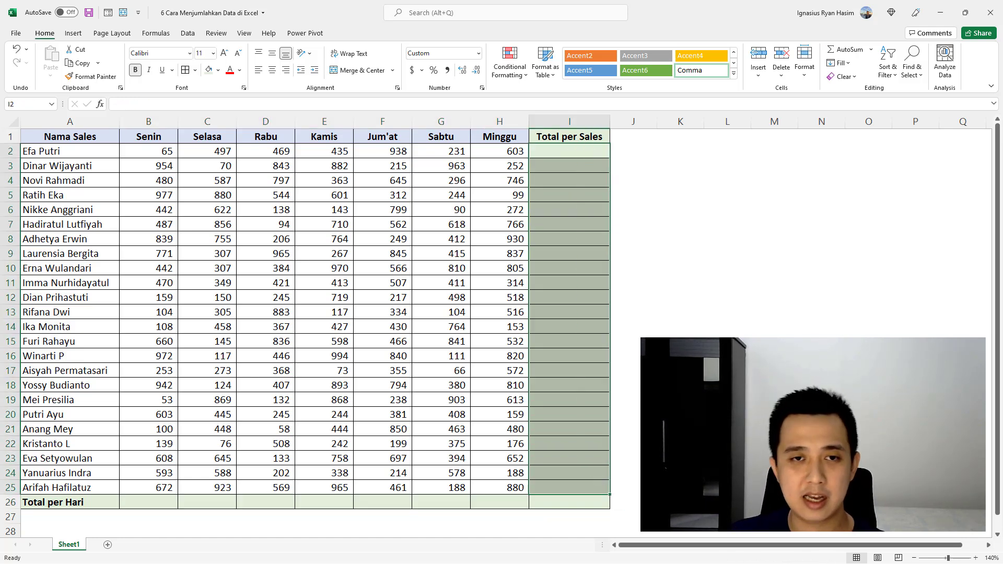
{"action": "left_click", "coordinate": [680, 414]}
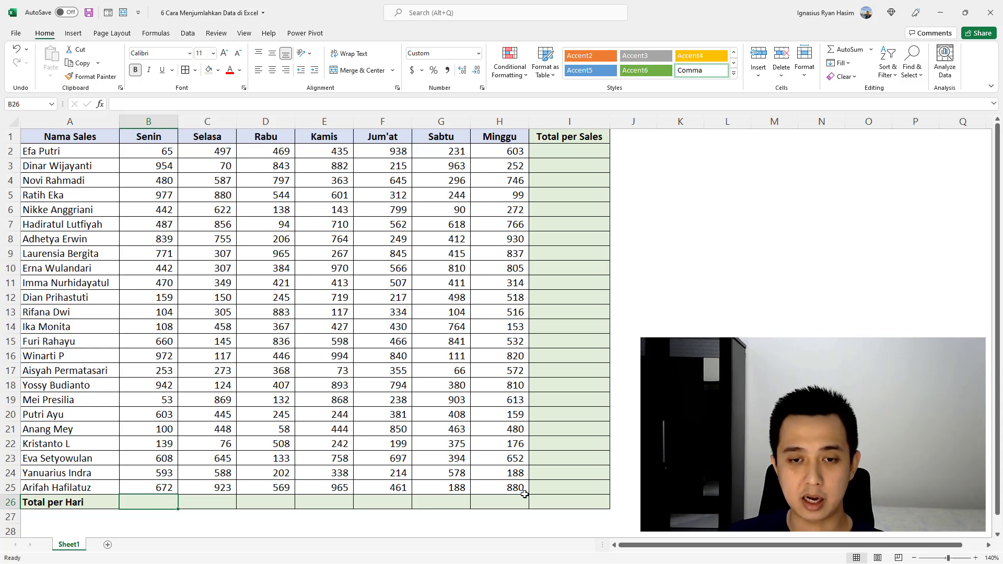
Step: Select B26:I26 together with I2:I25 and apply AutoSum to fill all Total per Hari and Total per Sales cells at once
{"action": "key", "text": "shift"}
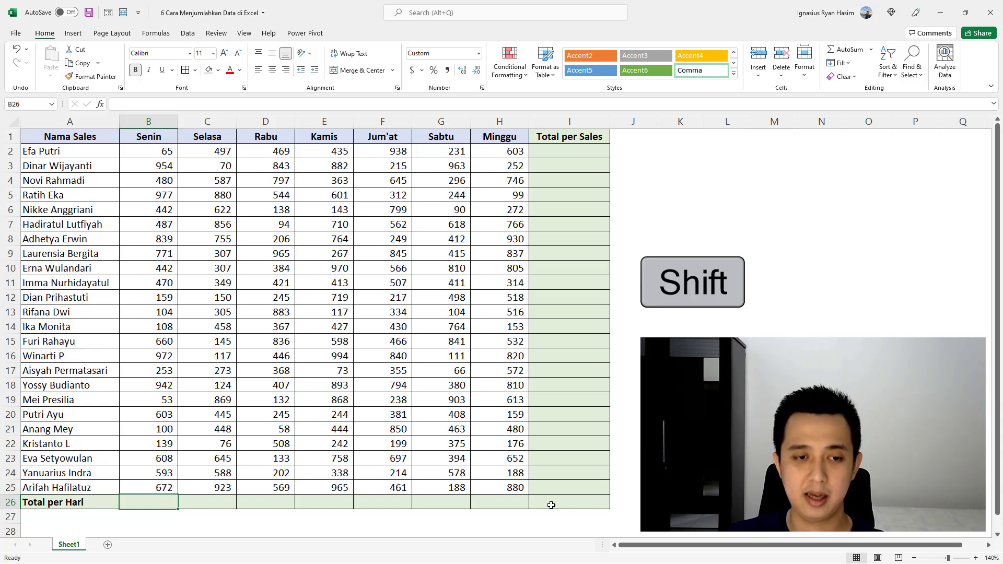
{"action": "left_click", "coordinate": [579, 504], "text": "shift"}
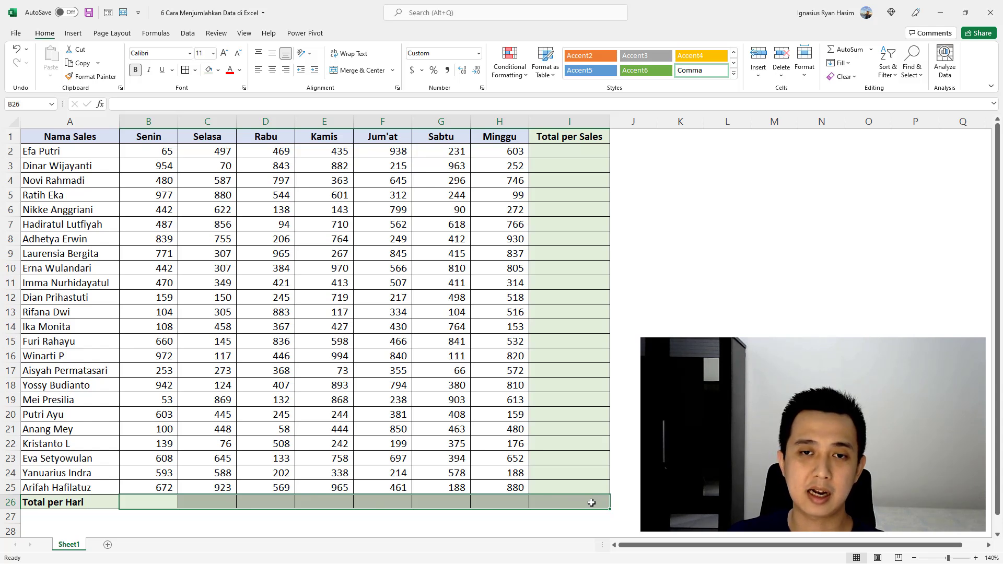
{"action": "key", "text": "ctrl"}
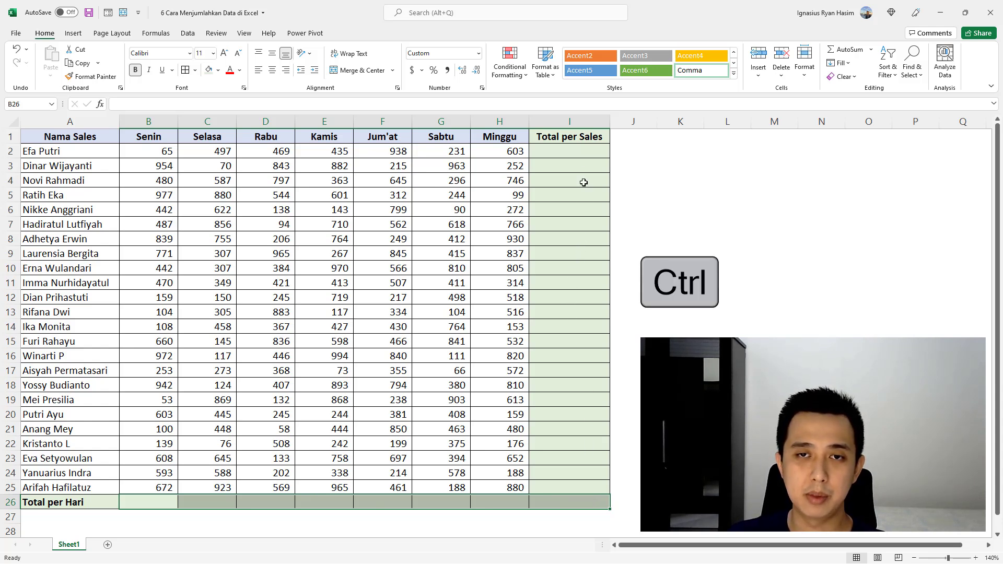
{"action": "left_click_drag", "start_coordinate": [580, 152], "coordinate": [597, 484]}
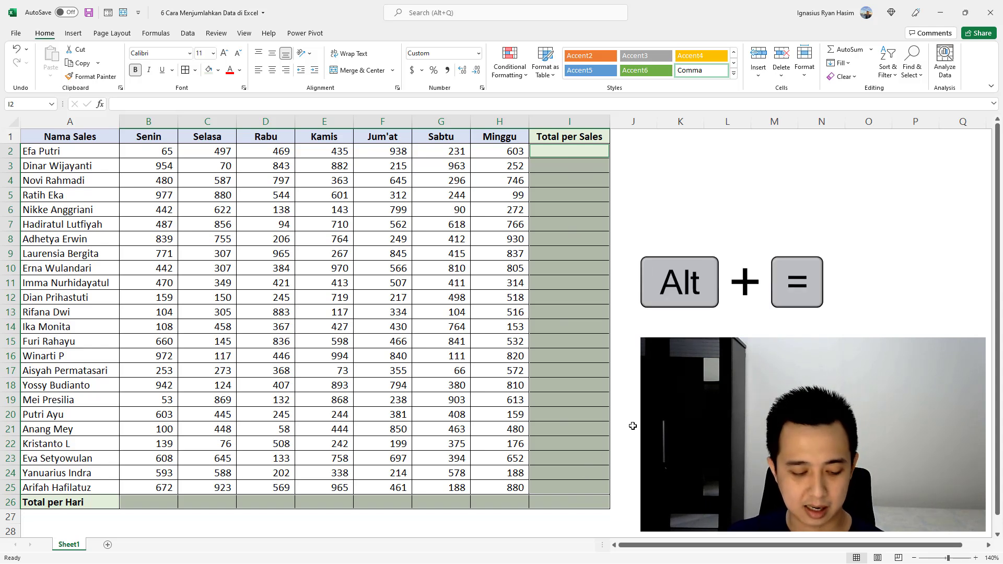
{"action": "key", "text": "alt+equal"}
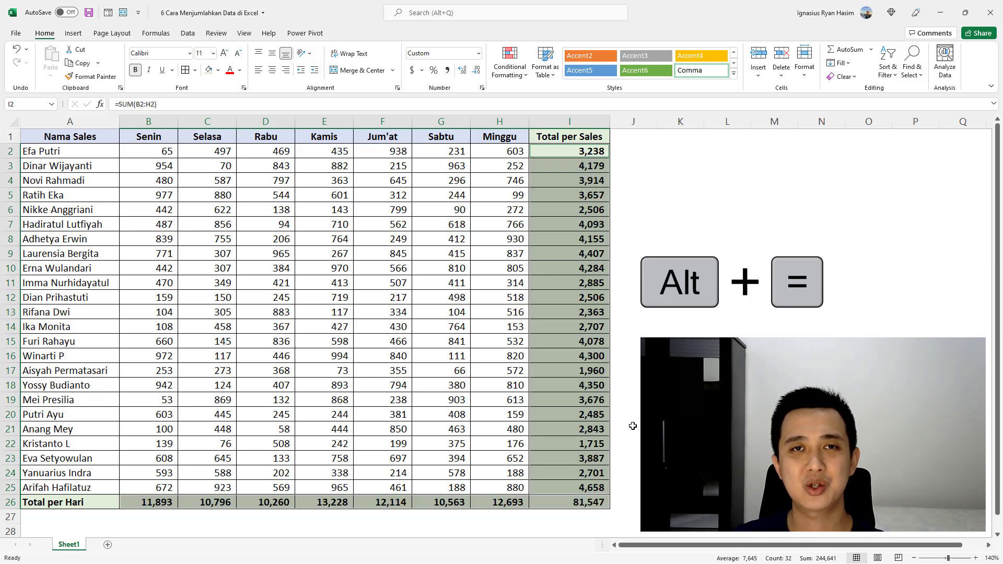